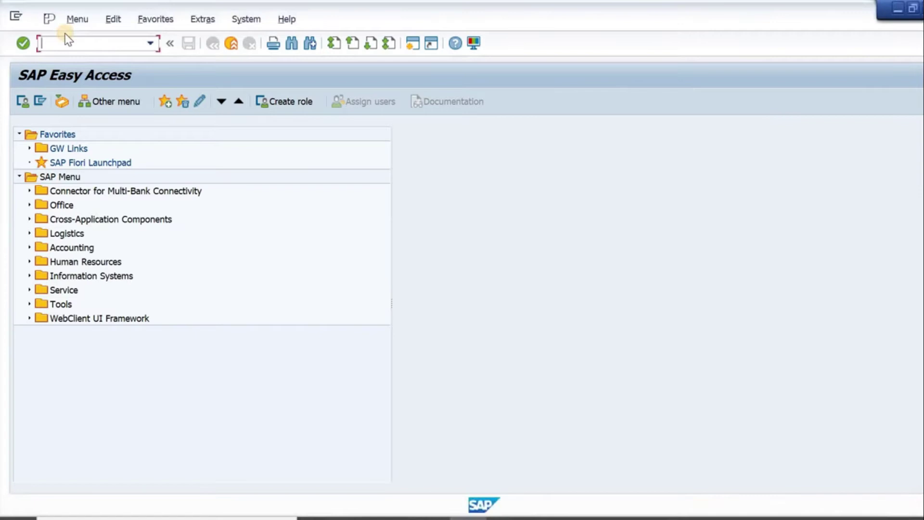
# Step: Start SE11 and display database table EKPO, pasting its name from the Notepad list over MARA
pyautogui.write('se11')
pyautogui.press('Return')
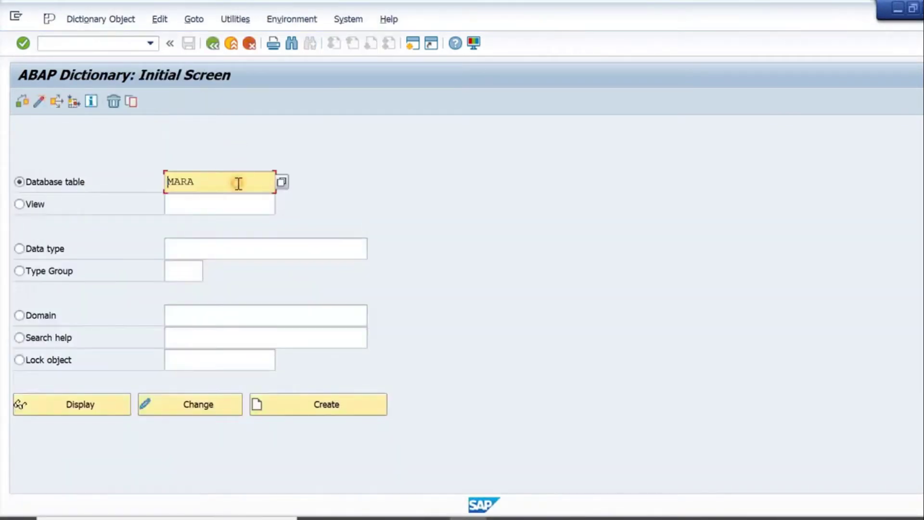
pyautogui.press('BackSpace')
pyautogui.press('BackSpace')
pyautogui.press('BackSpace')
pyautogui.press('BackSpace')
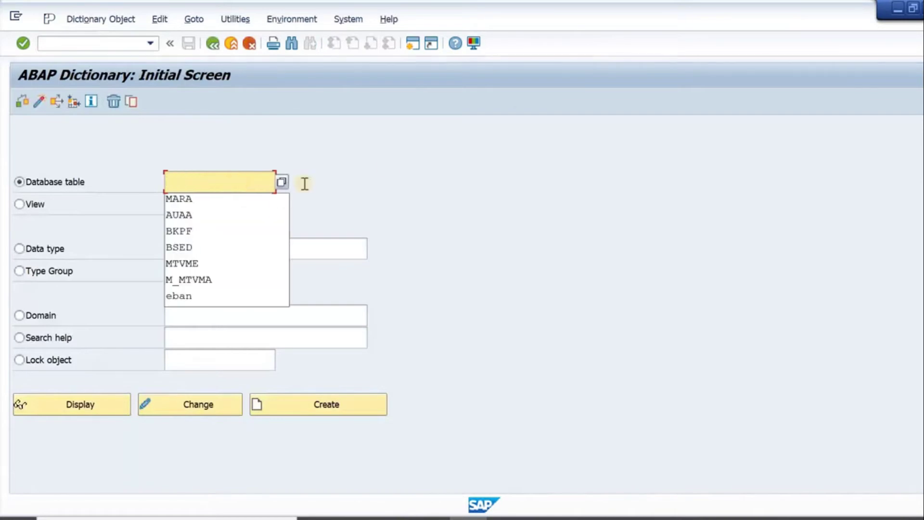
pyautogui.hotkey('alt', 'Tab')
pyautogui.doubleClick(537, 152)
pyautogui.hotkey('ctrl', 'c')
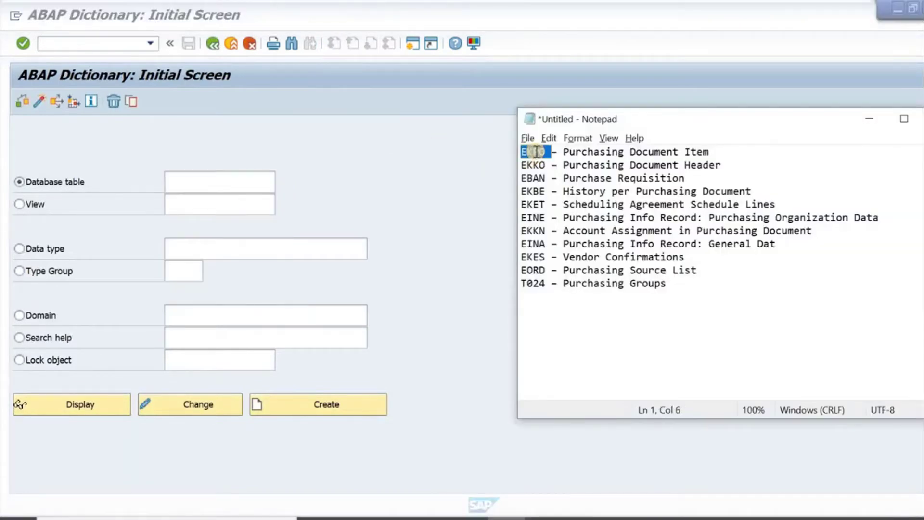
pyautogui.click(189, 186)
pyautogui.hotkey('ctrl', 'v')
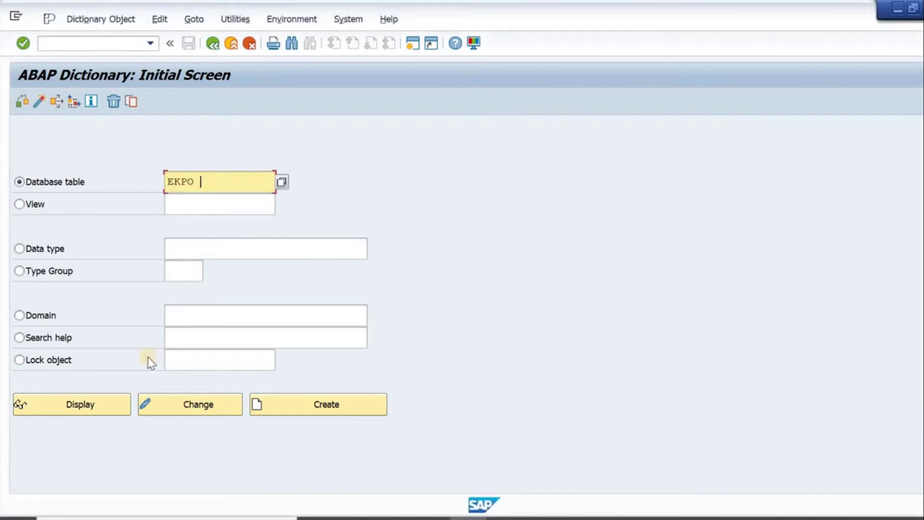
pyautogui.click(87, 409)
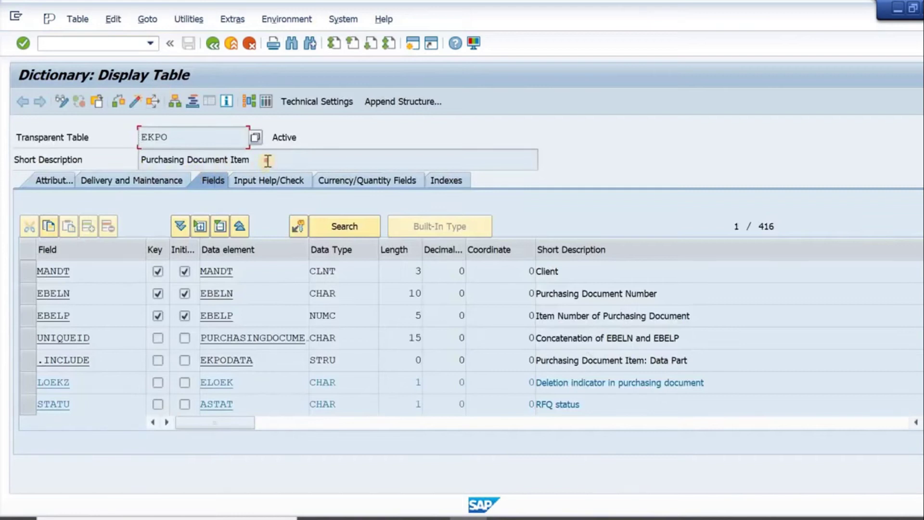
# Step: Point out EKPO's short description and the EBELN, EBELP and Material Number fields
pyautogui.click(141, 159)
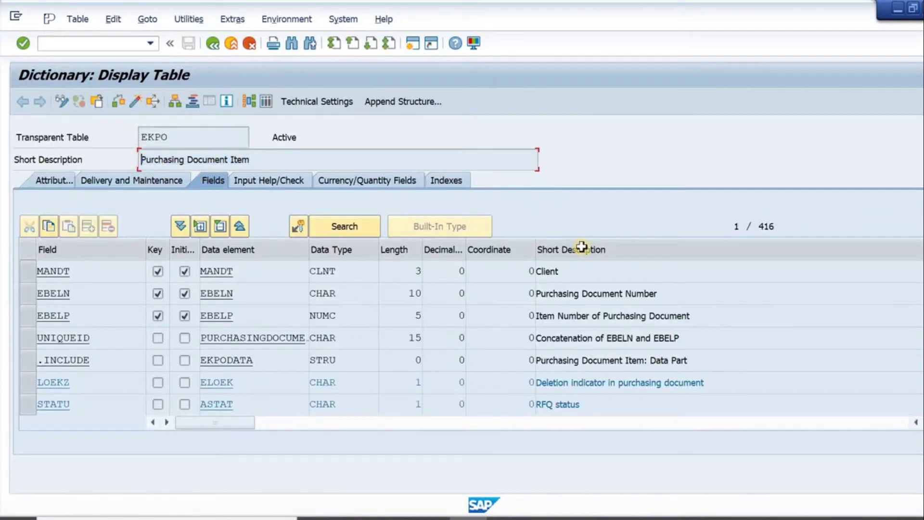
pyautogui.click(680, 293)
pyautogui.click(705, 316)
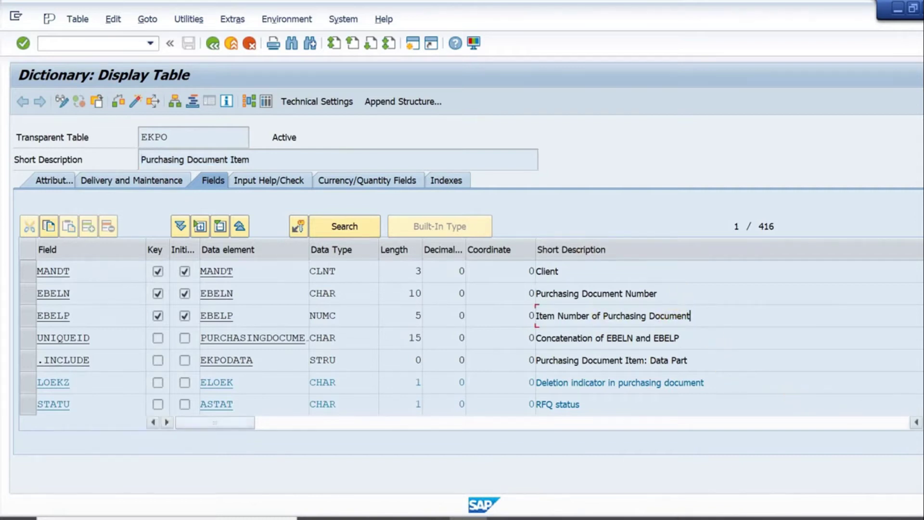
pyautogui.scroll(-2, 371, 337)
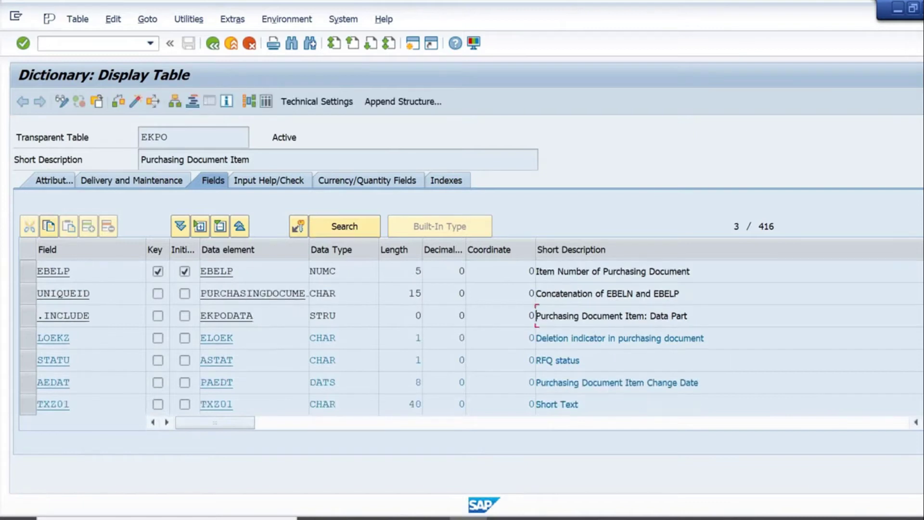
pyautogui.scroll(-2, 776, 422)
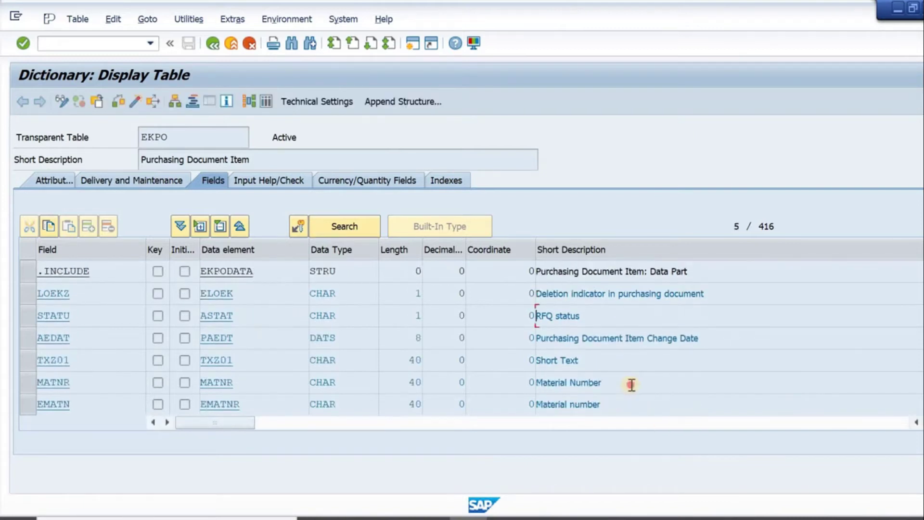
pyautogui.click(628, 384)
# Step: Scroll on through Storage location, Requirement Tracking Number, info record and Target Quantity fields
pyautogui.scroll(-3, 714, 409)
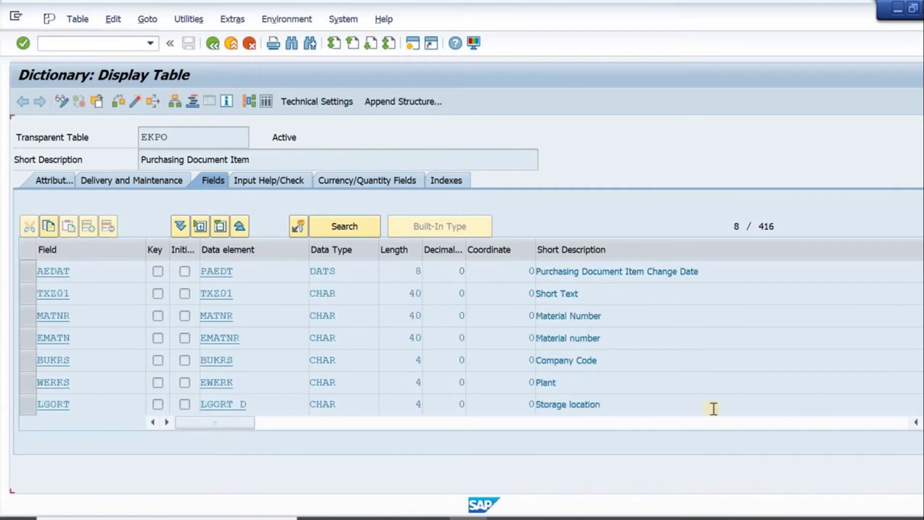
pyautogui.scroll(-1, 714, 409)
pyautogui.click(610, 386)
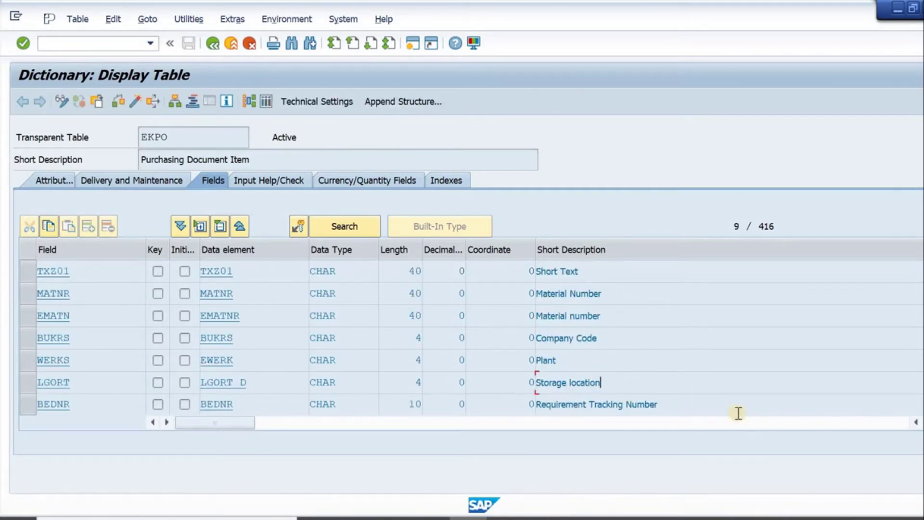
pyautogui.click(724, 404)
pyautogui.scroll(-3, 714, 409)
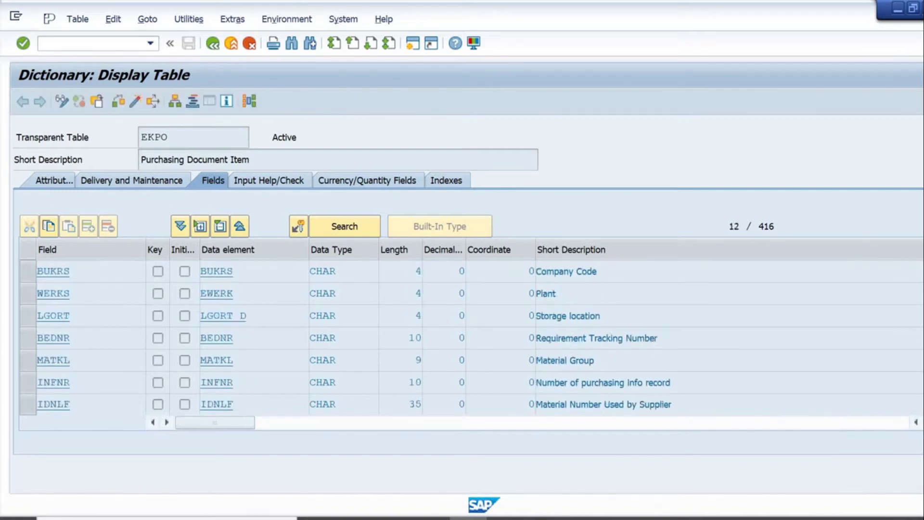
pyautogui.scroll(-2, 469, 337)
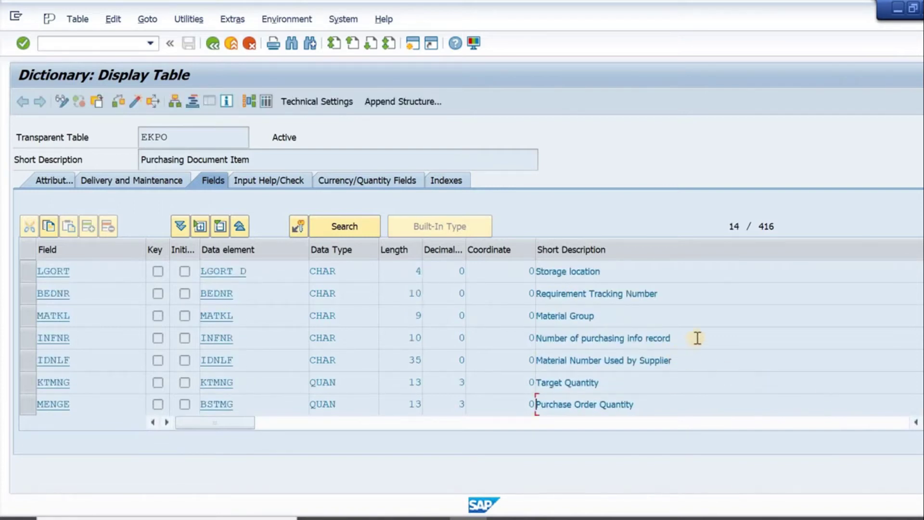
pyautogui.click(695, 336)
pyautogui.click(624, 383)
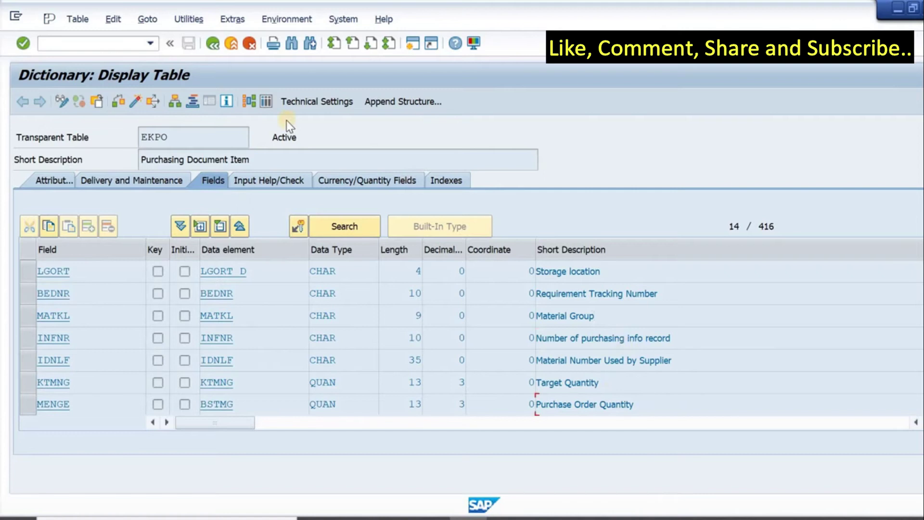
pyautogui.hotkey('alt', 'Tab')
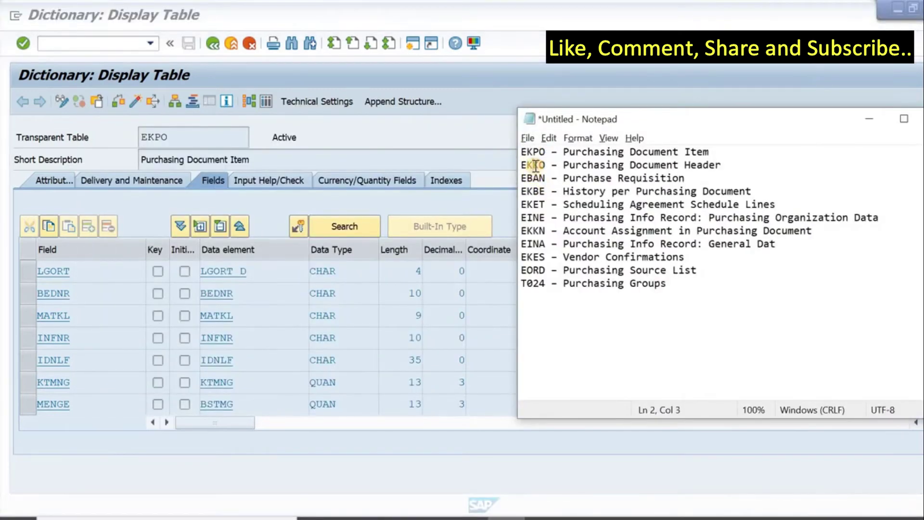
# Step: Display EKKO as a database table via Other Object, pasting its name from Notepad
pyautogui.doubleClick(535, 166)
pyautogui.hotkey('ctrl', 'c')
pyautogui.hotkey('alt', 'Tab')
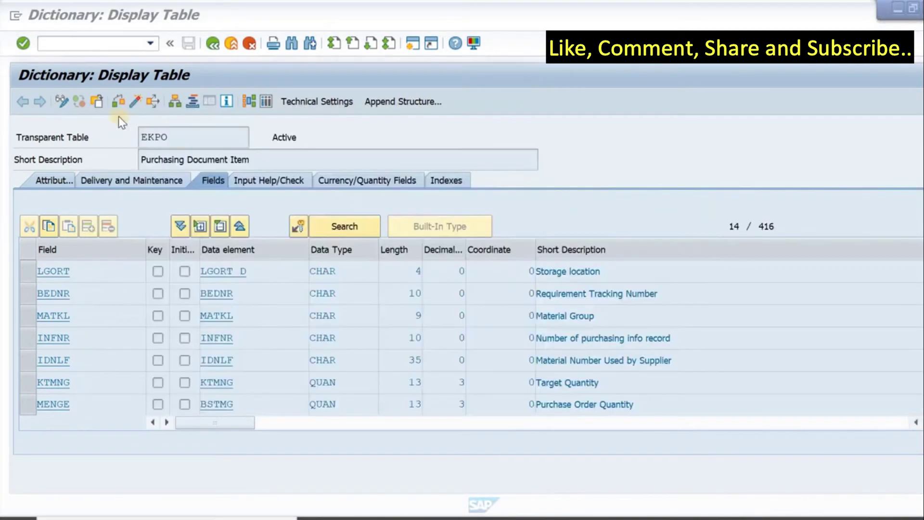
pyautogui.click(95, 101)
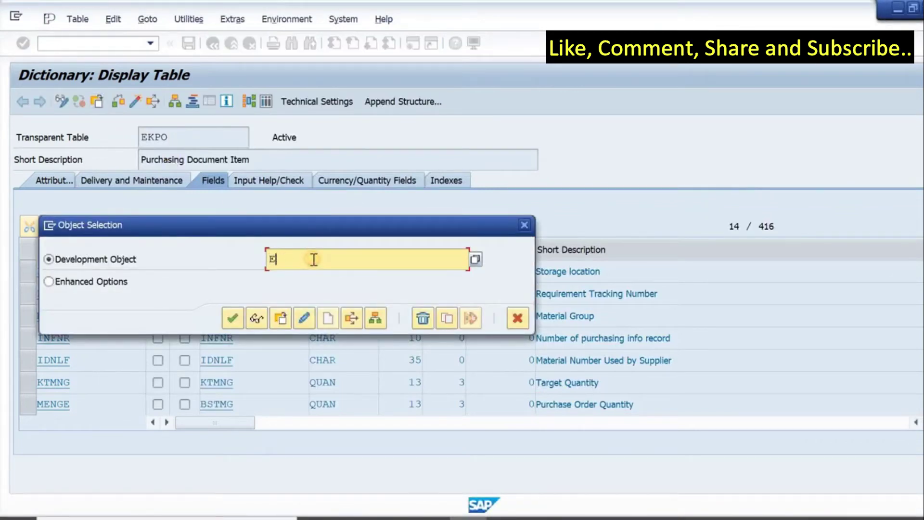
pyautogui.press('BackSpace')
pyautogui.hotkey('ctrl', 'v')
pyautogui.click(230, 318)
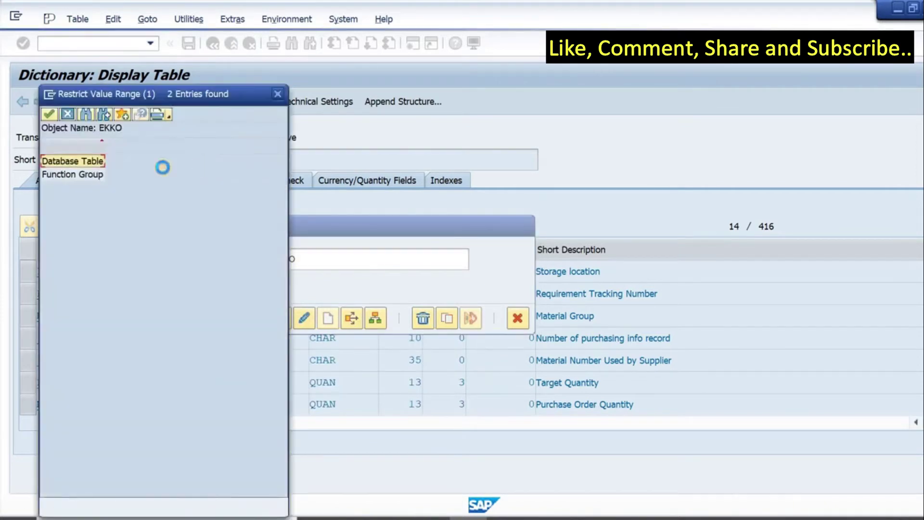
pyautogui.doubleClick(92, 160)
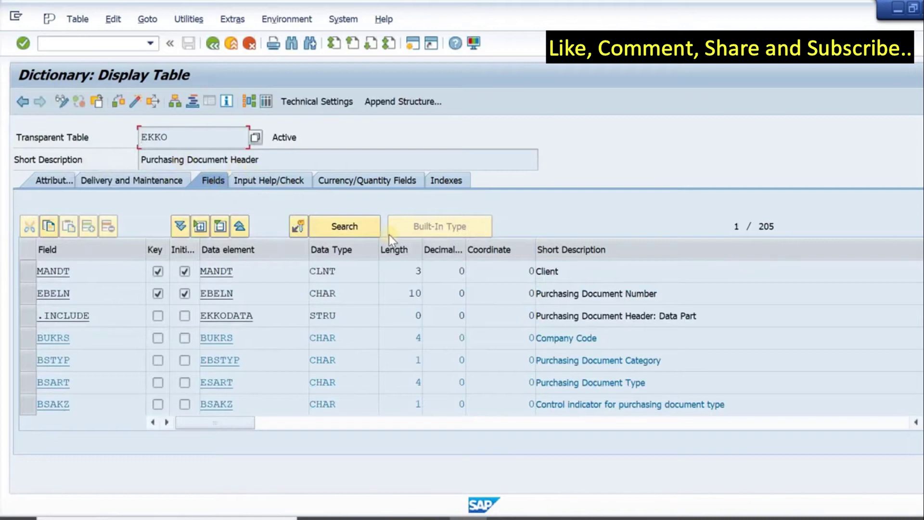
# Step: Review EKKO's document number, company code, category and type fields down to payment terms; copy EBAN
pyautogui.click(679, 295)
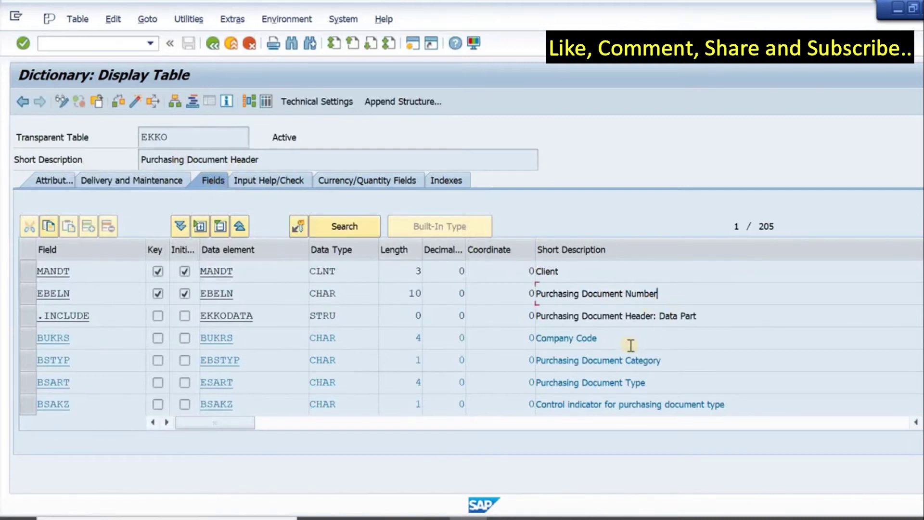
pyautogui.click(628, 337)
pyautogui.click(685, 362)
pyautogui.click(671, 385)
pyautogui.press('Down')
pyautogui.press('Down')
pyautogui.press('Down')
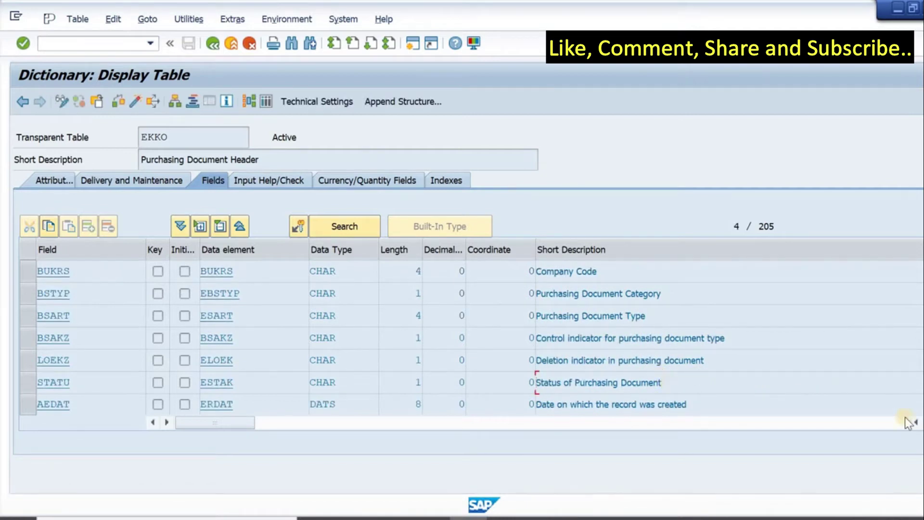
pyautogui.press('Down')
pyautogui.press('Down')
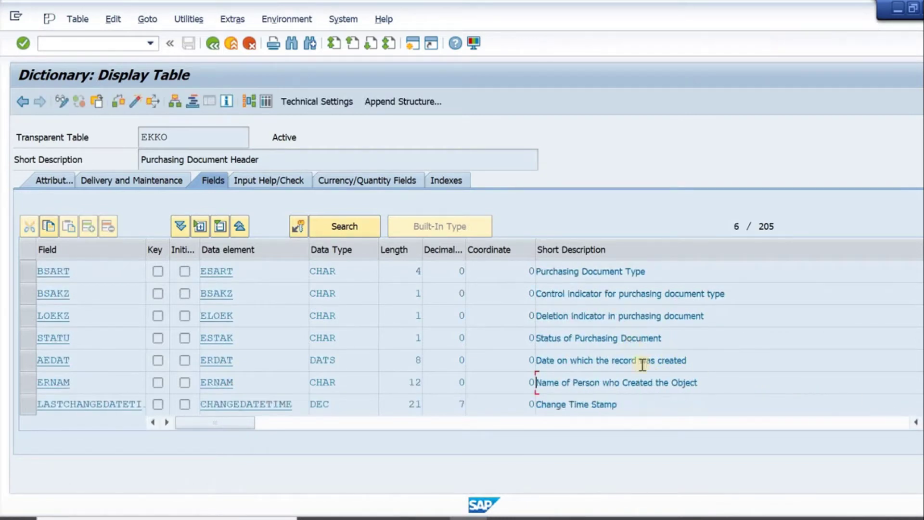
pyautogui.press('Down')
pyautogui.press('Down')
pyautogui.press('Down')
pyautogui.press('Down')
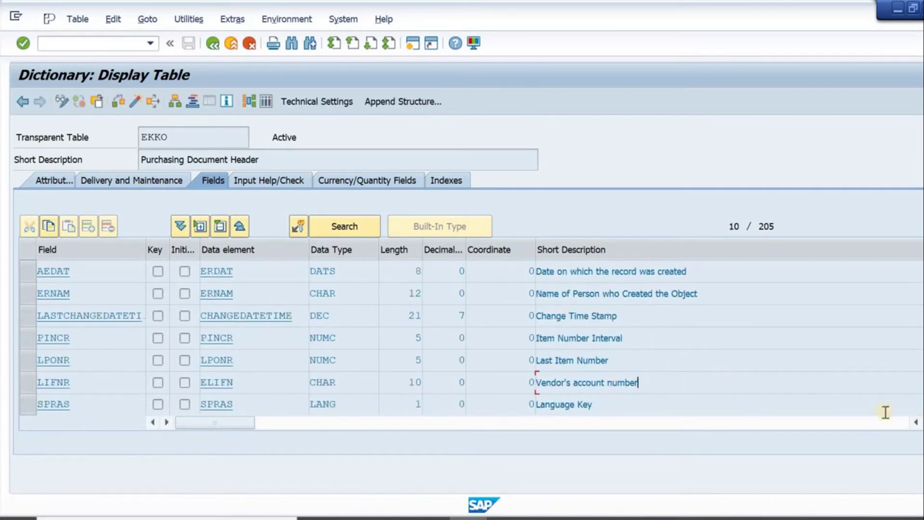
pyautogui.press('Down')
pyautogui.press('Down')
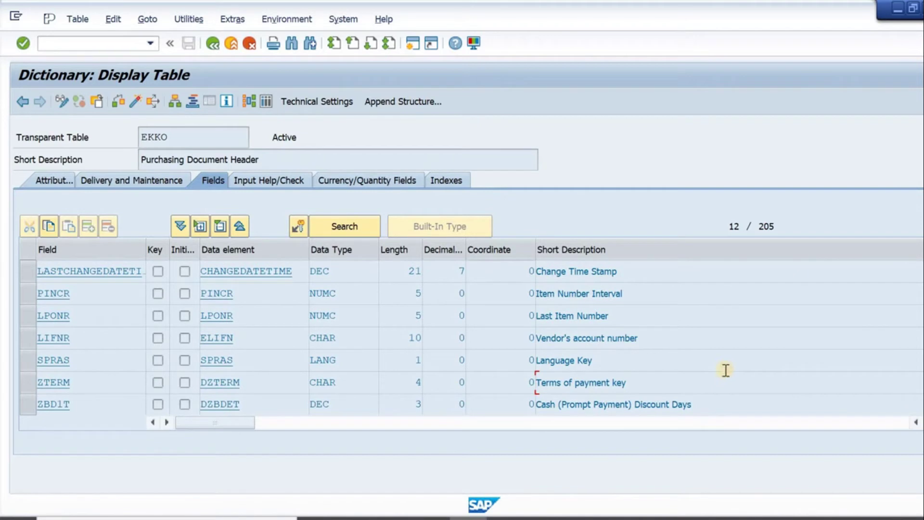
pyautogui.hotkey('alt', 'Tab')
pyautogui.doubleClick(534, 178)
pyautogui.hotkey('ctrl', 'c')
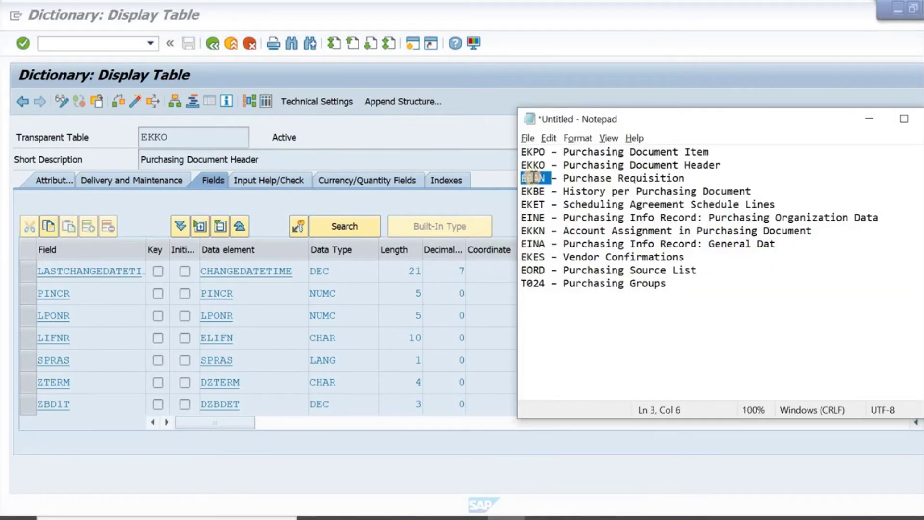
# Step: Display table EBAN via Other Object by pasting its name
pyautogui.click(218, 133)
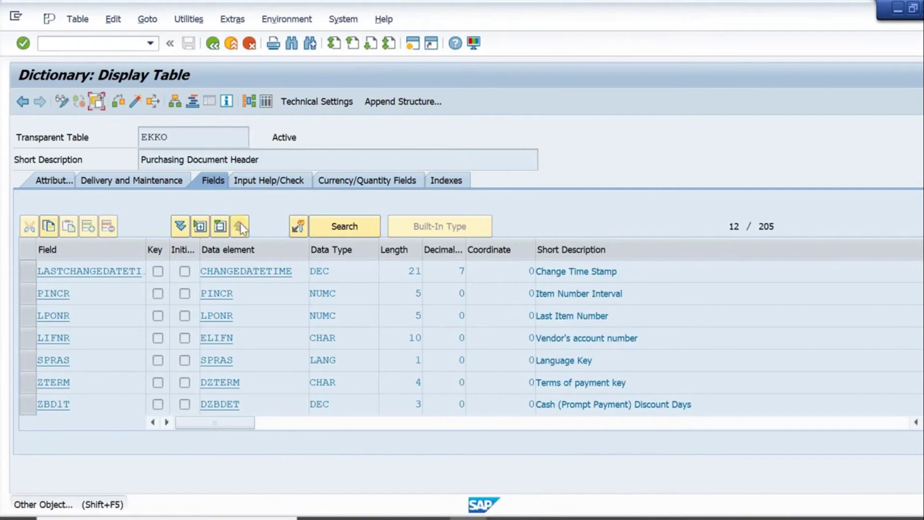
pyautogui.click(98, 99)
pyautogui.hotkey('ctrl', 'v')
pyautogui.press('Return')
# Step: Go through EBAN's description, requisition number, item, document type and Release Indicator fields
pyautogui.click(262, 159)
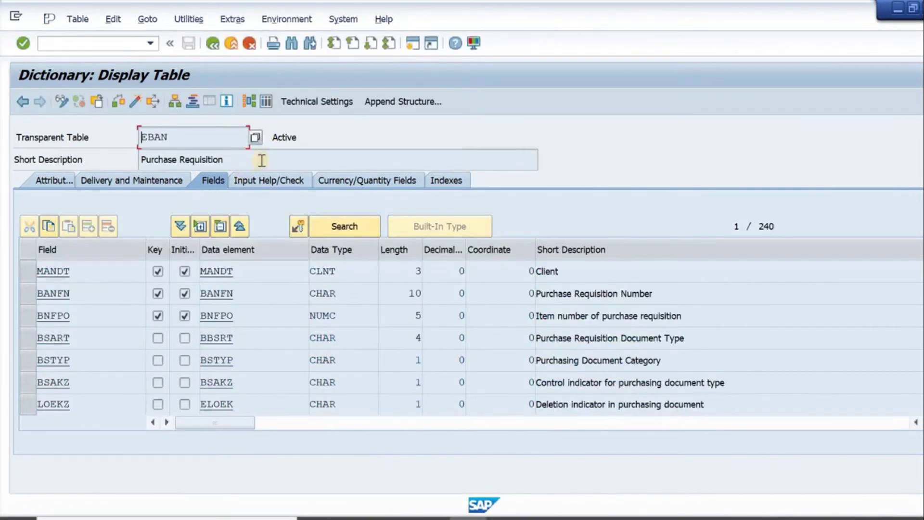
pyautogui.click(690, 295)
pyautogui.click(698, 315)
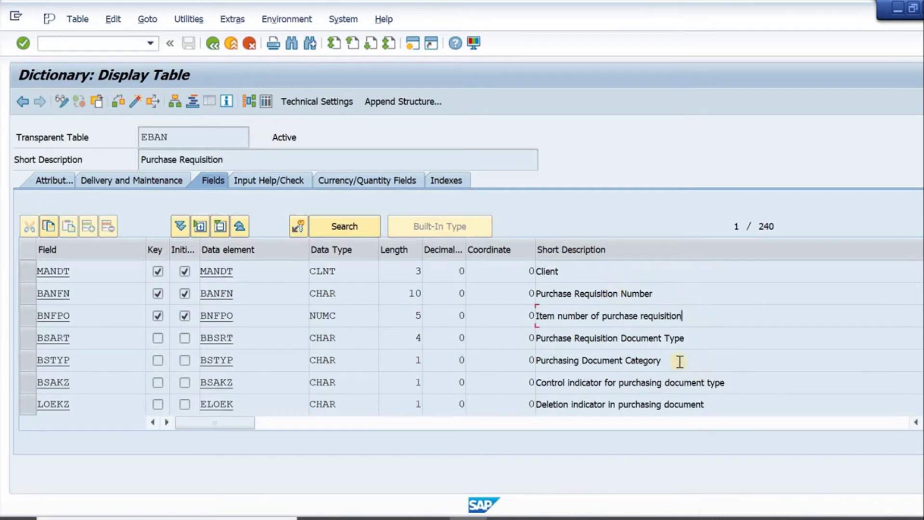
pyautogui.click(706, 342)
pyautogui.scroll(-2, 630, 319)
pyautogui.click(629, 317)
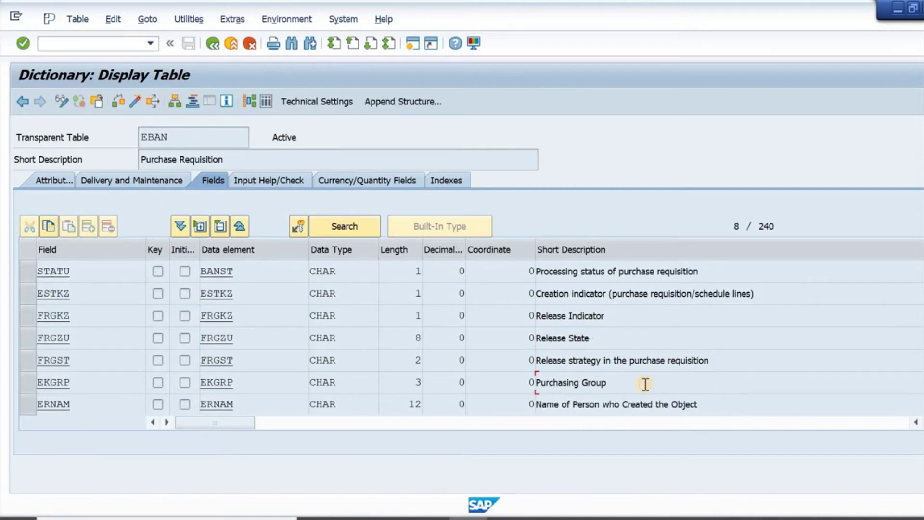
pyautogui.hotkey('alt', 'Tab')
pyautogui.click(535, 193)
# Step: Display table EKBE via Other Object, pasting its name in place of EBAN
pyautogui.doubleClick(534, 192)
pyautogui.hotkey('ctrl', 'c')
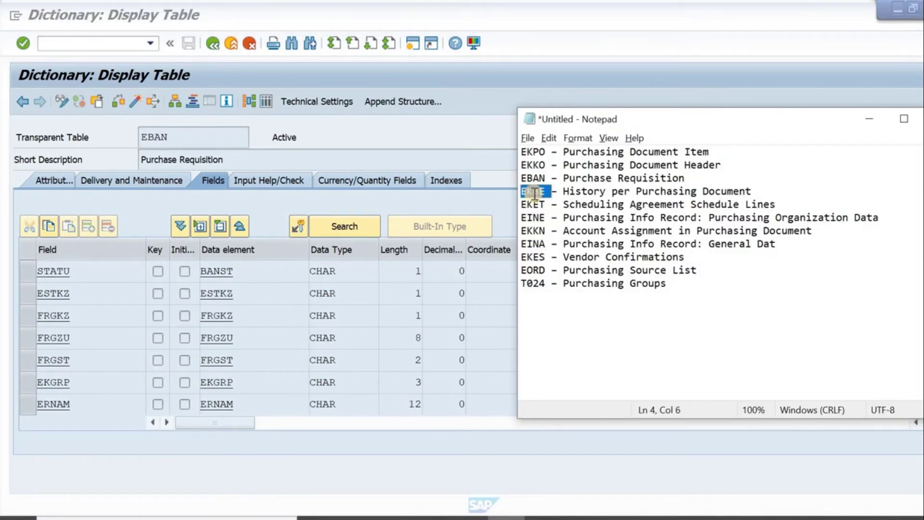
pyautogui.click(107, 111)
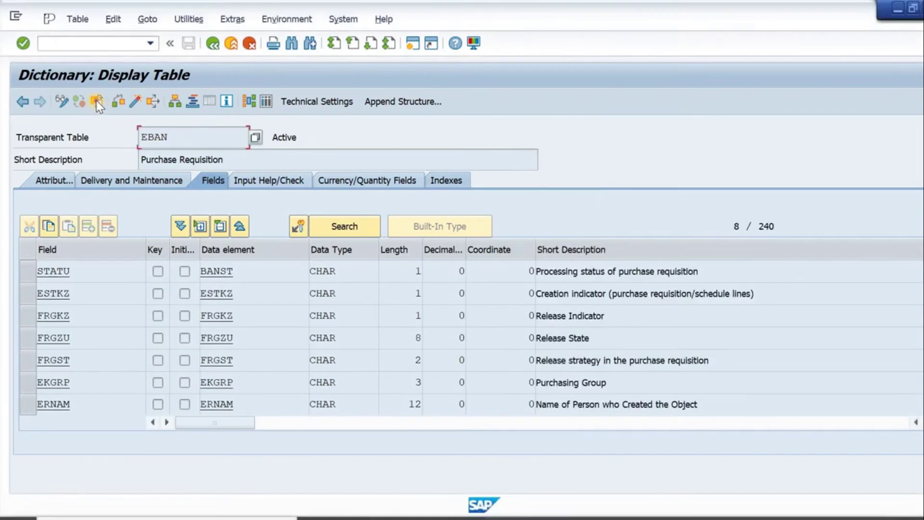
pyautogui.click(96, 100)
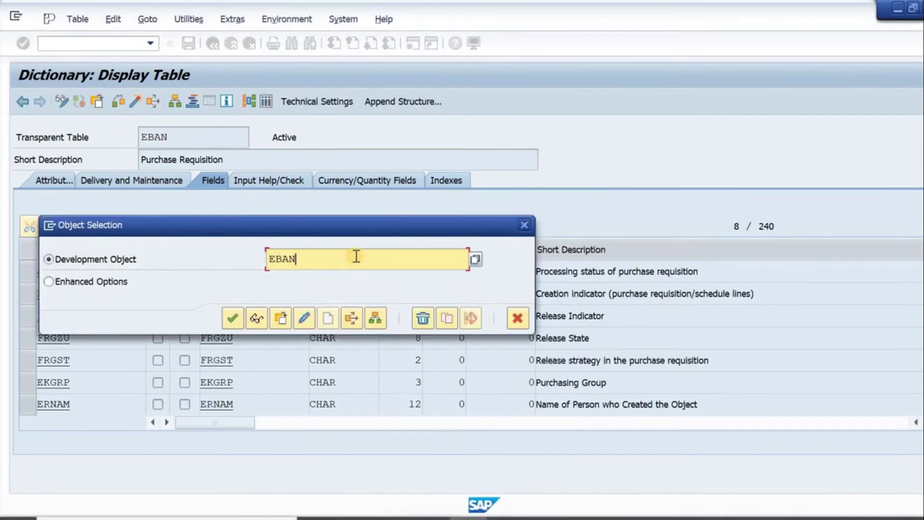
pyautogui.press('BackSpace')
pyautogui.press('BackSpace')
pyautogui.press('BackSpace')
pyautogui.press('BackSpace')
pyautogui.hotkey('ctrl', 'v')
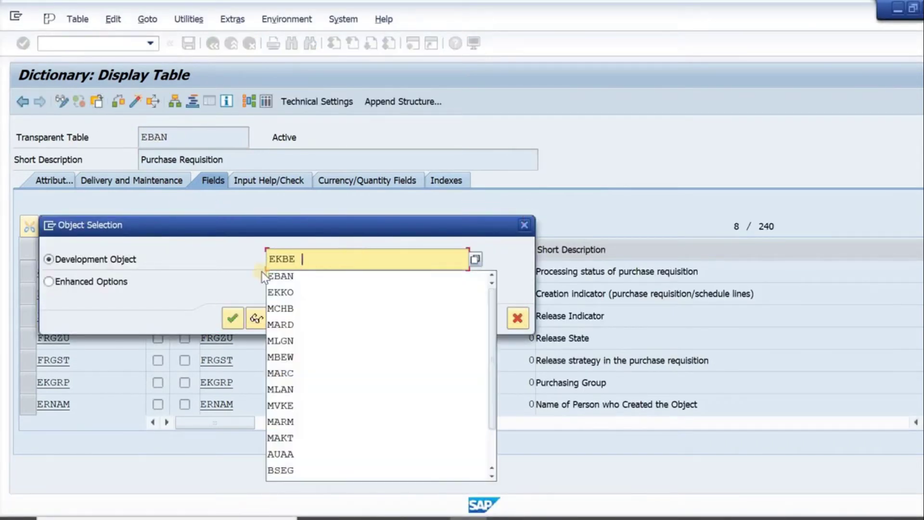
pyautogui.click(227, 302)
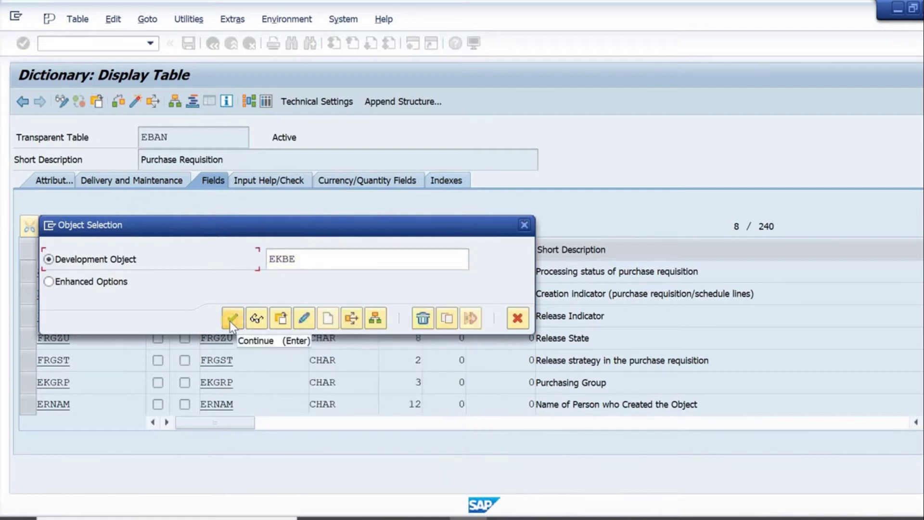
pyautogui.click(230, 321)
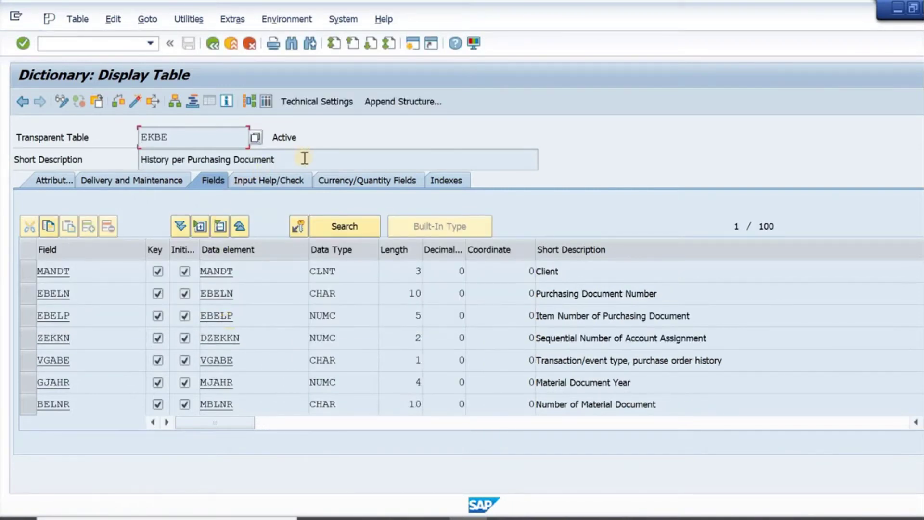
# Step: Point out EKBE's description, item and Material Document Year fields, then step down the list
pyautogui.click(304, 158)
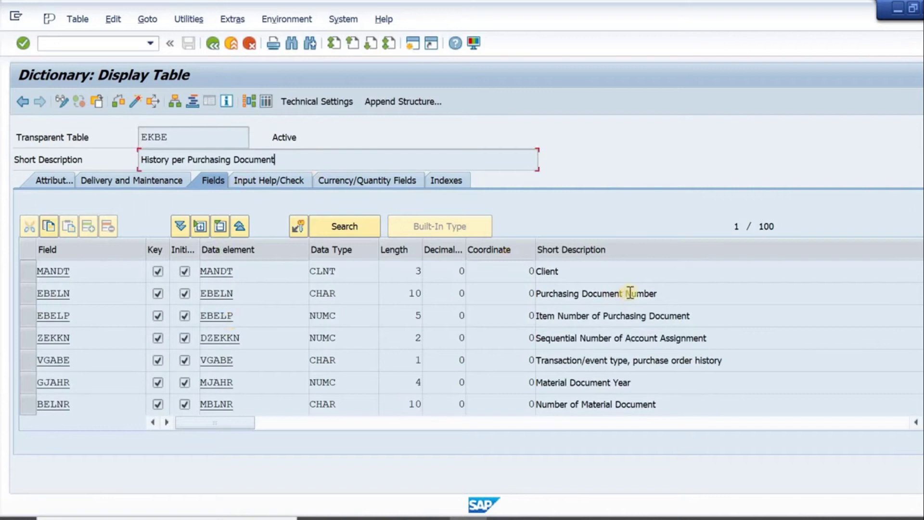
pyautogui.click(630, 315)
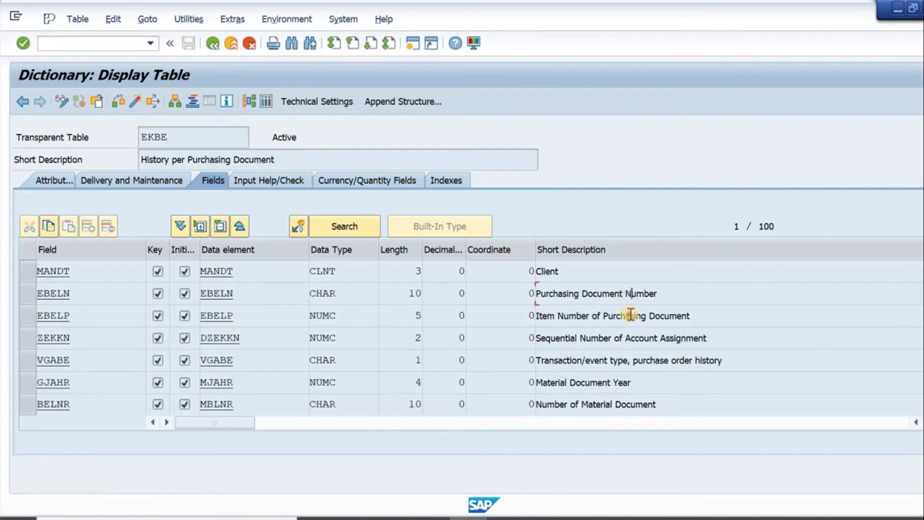
pyautogui.click(634, 383)
pyautogui.press('Down')
pyautogui.press('Down')
pyautogui.press('Down')
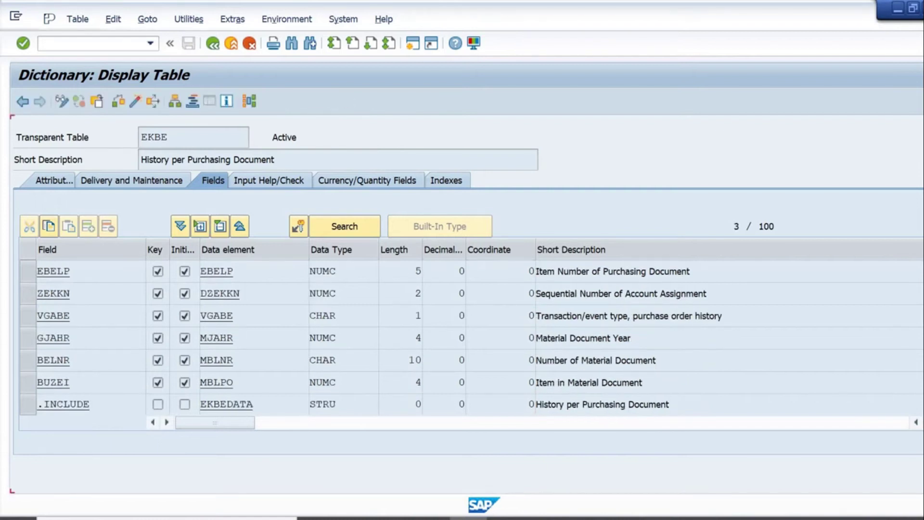
pyautogui.press('Down')
pyautogui.press('Down')
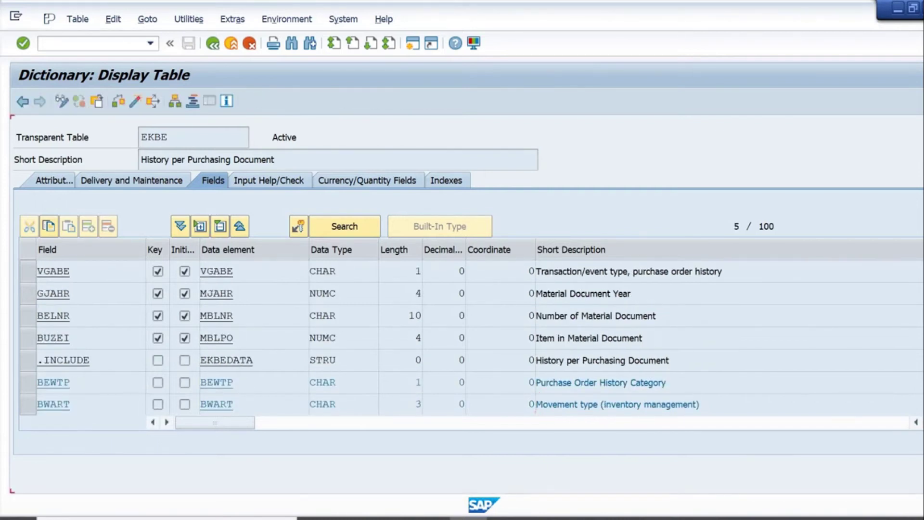
pyautogui.press('Down')
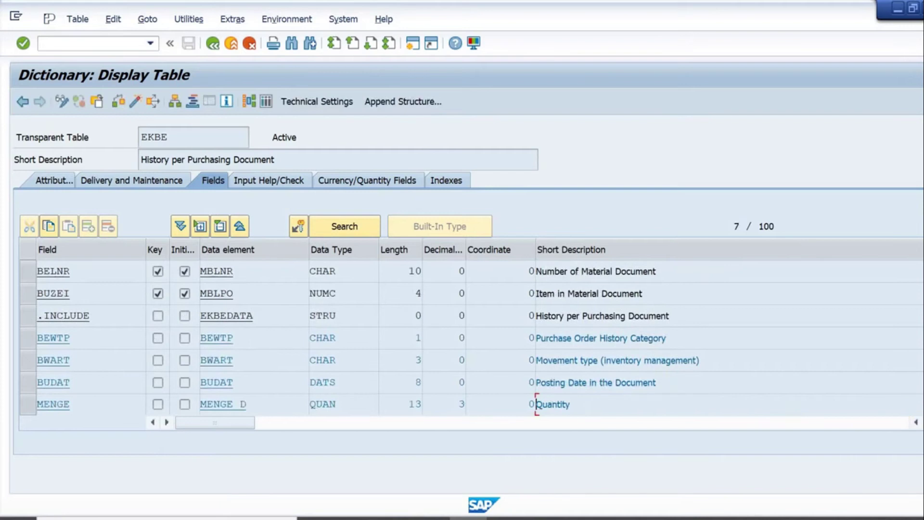
# Step: After reaching EKBE's BPMNG field, display table EKET via Other Object, replacing EKBE
pyautogui.press('Down')
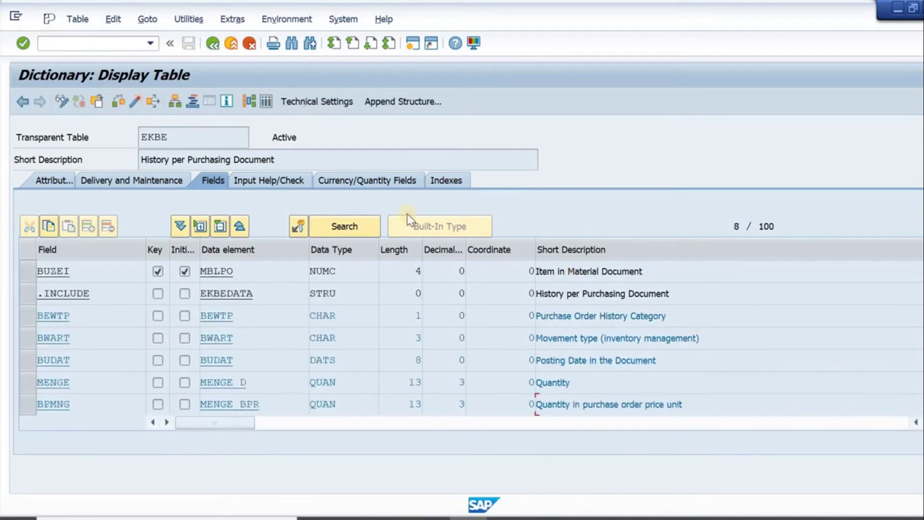
pyautogui.hotkey('alt', 'Tab')
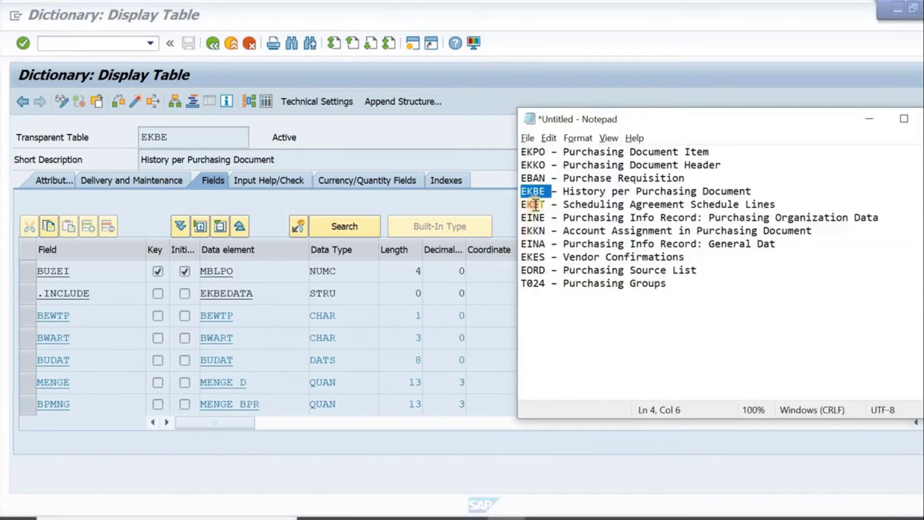
pyautogui.click(524, 204)
pyautogui.doubleClick(535, 205)
pyautogui.hotkey('ctrl', 'c')
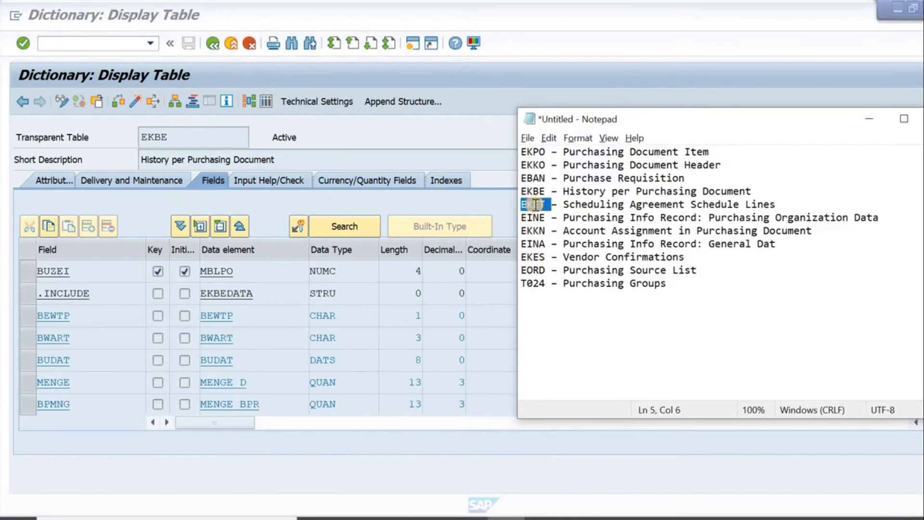
pyautogui.click(193, 139)
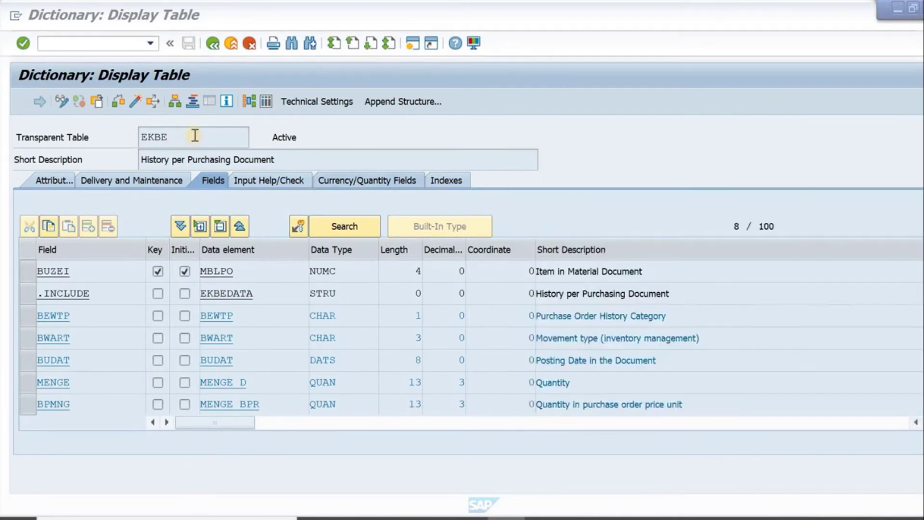
pyautogui.click(96, 102)
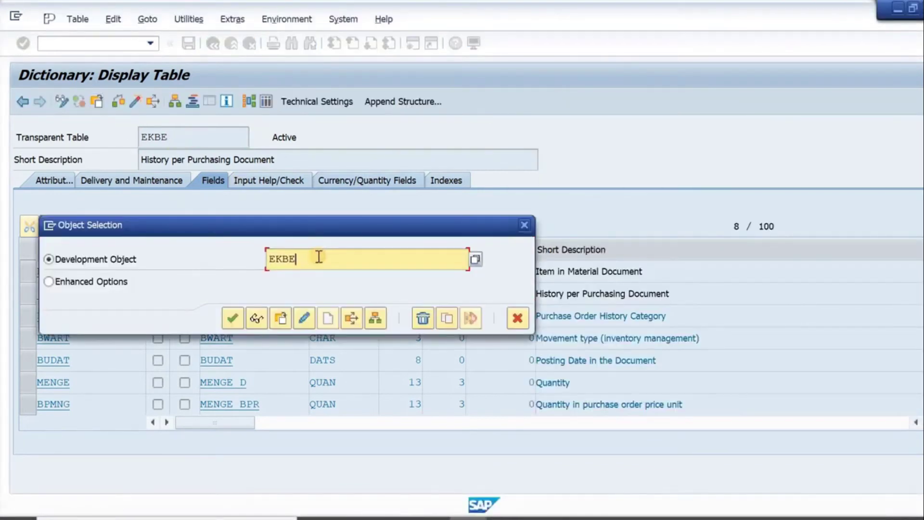
pyautogui.click(318, 258)
pyautogui.press('BackSpace')
pyautogui.press('BackSpace')
pyautogui.press('BackSpace')
pyautogui.press('BackSpace')
pyautogui.hotkey('ctrl', 'v')
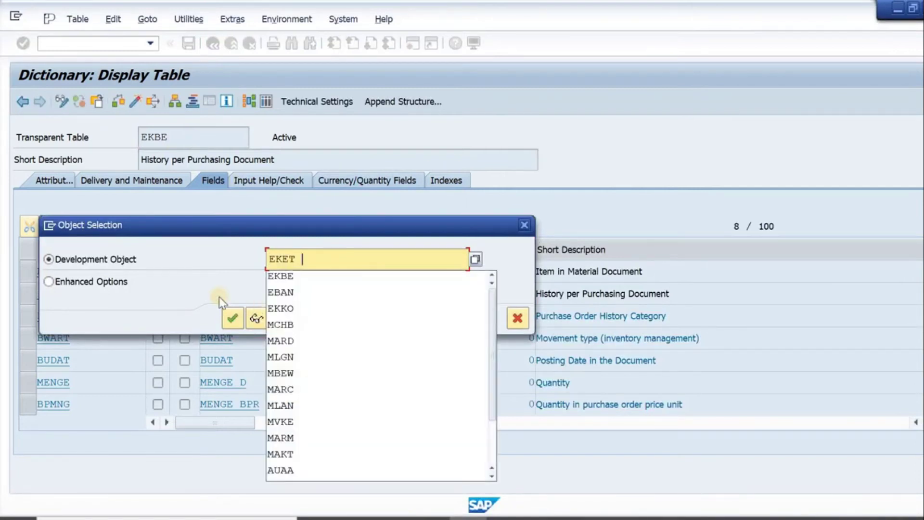
pyautogui.click(227, 322)
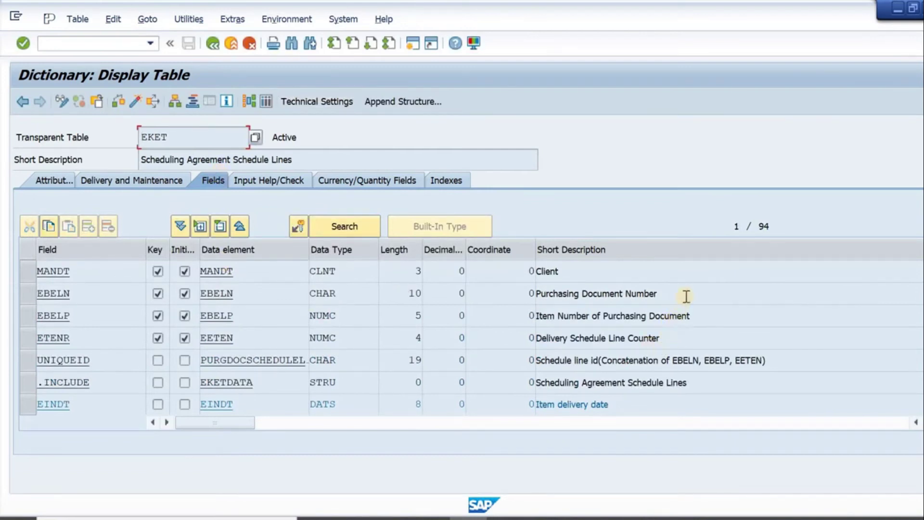
# Step: Review EKET's item and schedule-lines include, stepping down to the UZEIT and BANFN fields
pyautogui.click(688, 315)
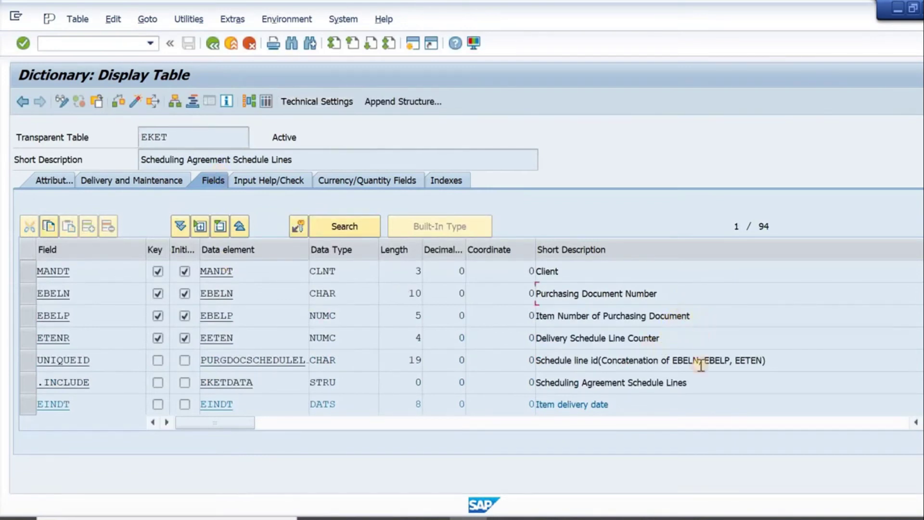
pyautogui.click(696, 384)
pyautogui.press('Down')
pyautogui.press('Down')
pyautogui.press('Down')
pyautogui.press('Down')
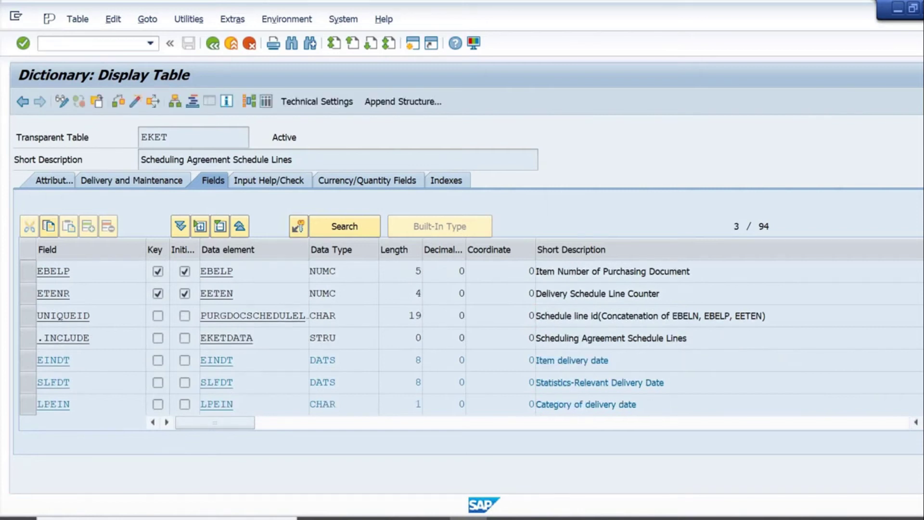
pyautogui.press('Down')
pyautogui.press('Down')
pyautogui.press('Down')
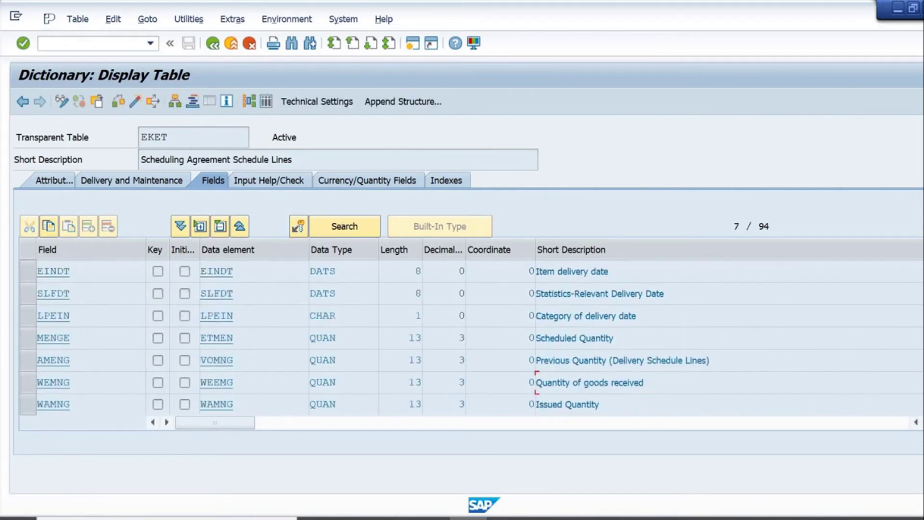
pyautogui.press('Down')
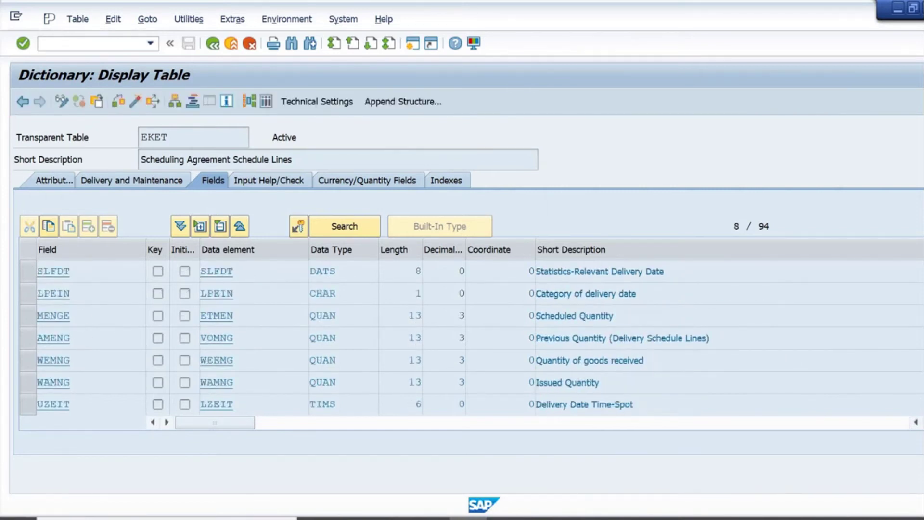
pyautogui.press('Down')
pyautogui.press('Down')
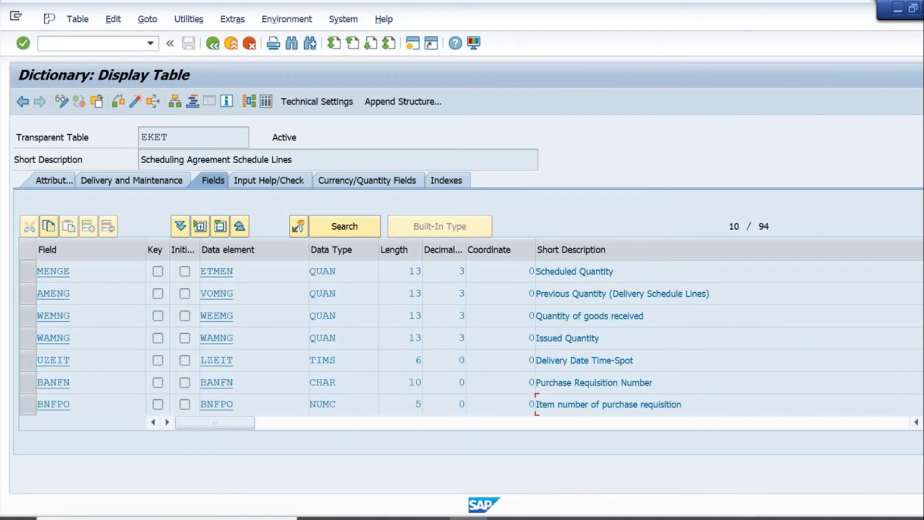
pyautogui.hotkey('alt', 'Tab')
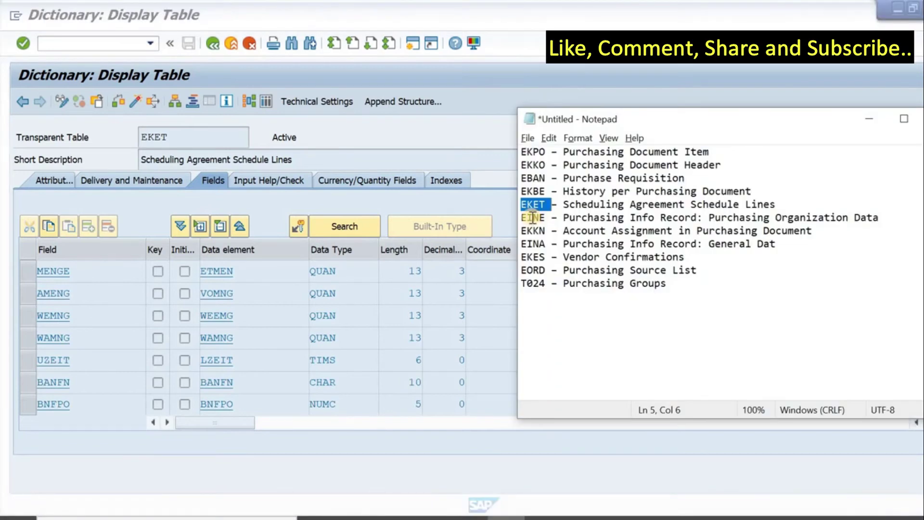
# Step: Display table EINE via Other Object, pasting its name in place of EKET
pyautogui.doubleClick(533, 217)
pyautogui.hotkey('ctrl', 'c')
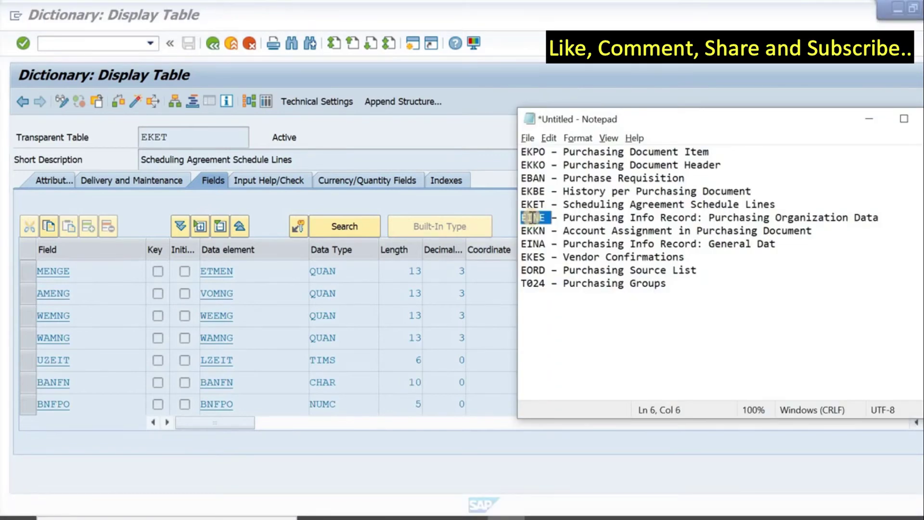
pyautogui.click(160, 141)
pyautogui.click(97, 101)
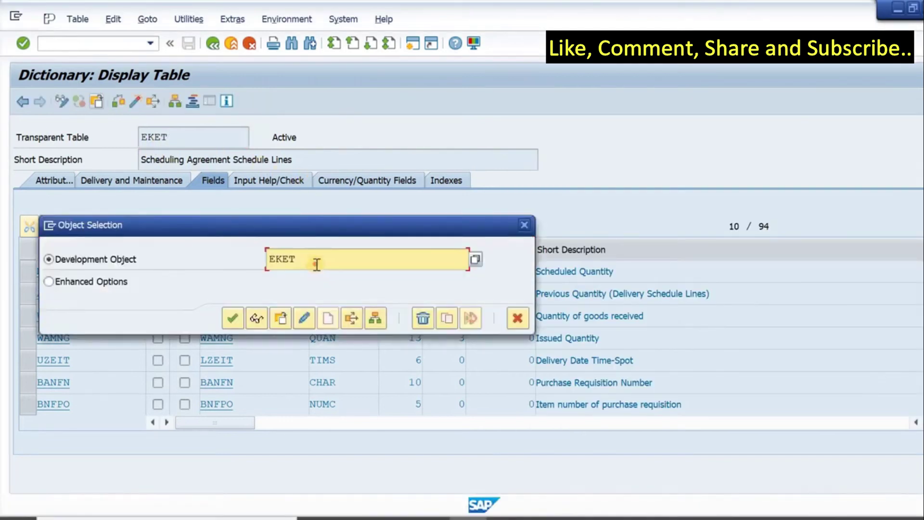
pyautogui.press('BackSpace')
pyautogui.press('BackSpace')
pyautogui.press('BackSpace')
pyautogui.press('BackSpace')
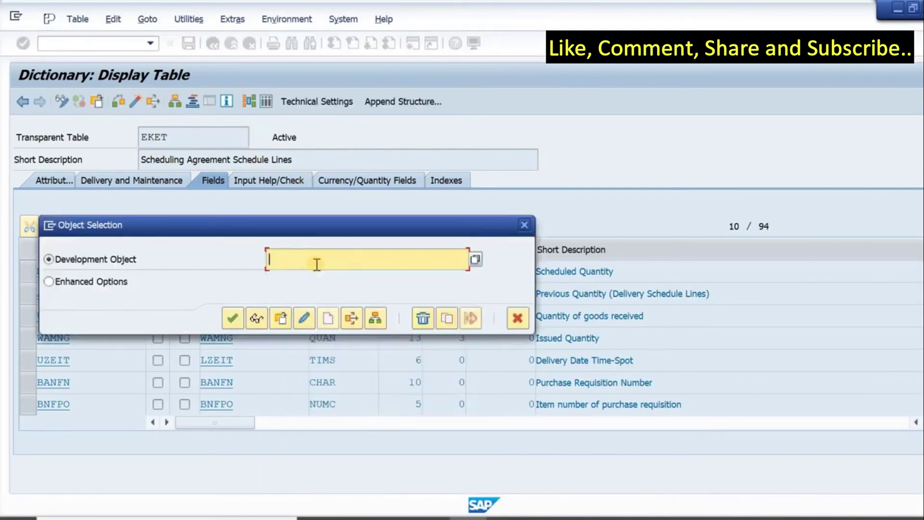
pyautogui.hotkey('ctrl', 'v')
pyautogui.click(204, 261)
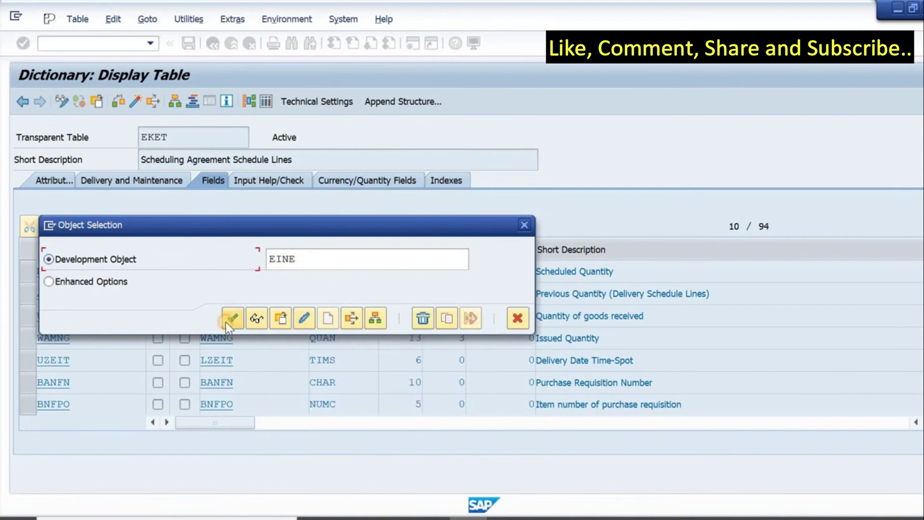
pyautogui.click(229, 320)
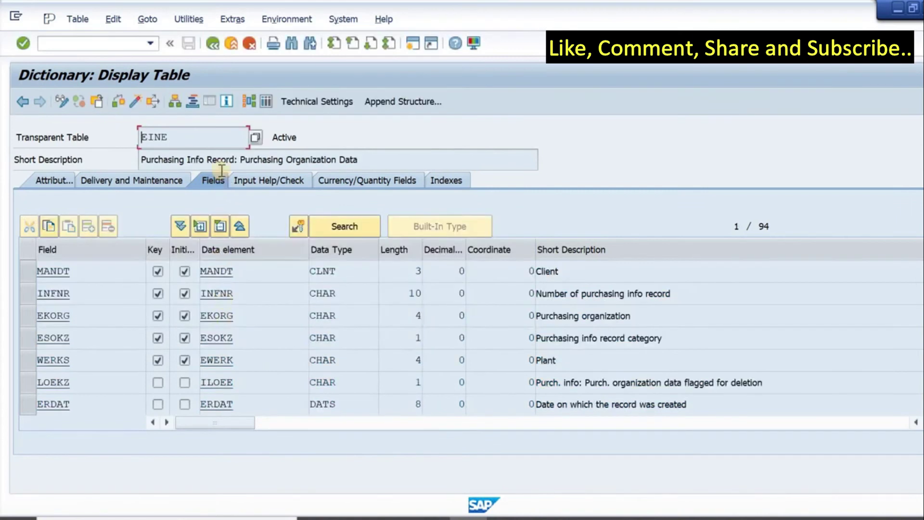
# Step: Point out EINE's Purchasing organization, Plant and deletion flag fields, then scroll further down
pyautogui.click(629, 316)
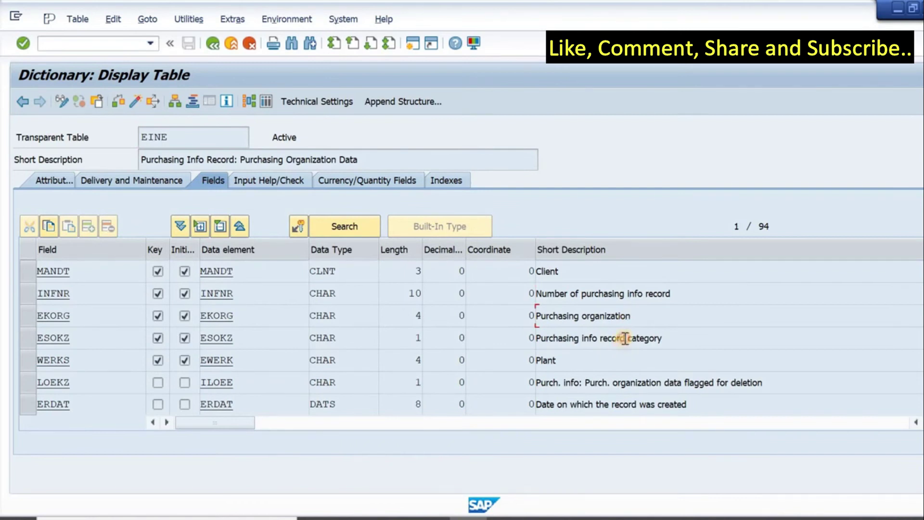
pyautogui.click(594, 359)
pyautogui.click(643, 382)
pyautogui.scroll(-3, 664, 305)
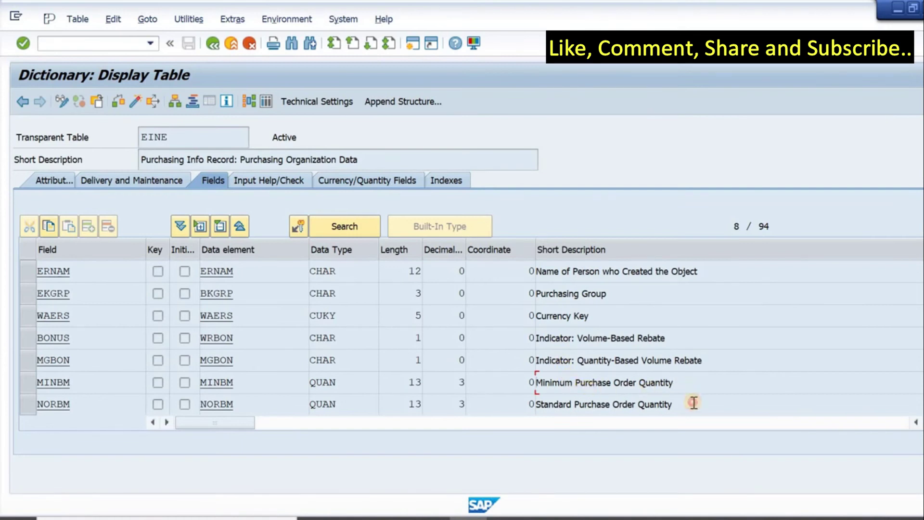
# Step: Display EORD via Other Object, typing EORD and choosing the database table among matches
pyautogui.hotkey('alt', 'Tab')
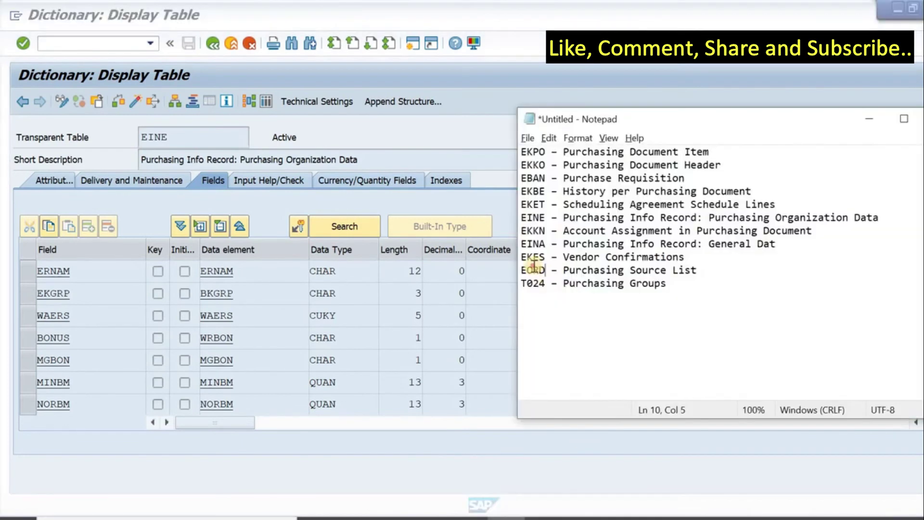
pyautogui.doubleClick(533, 266)
pyautogui.hotkey('alt', 'Tab')
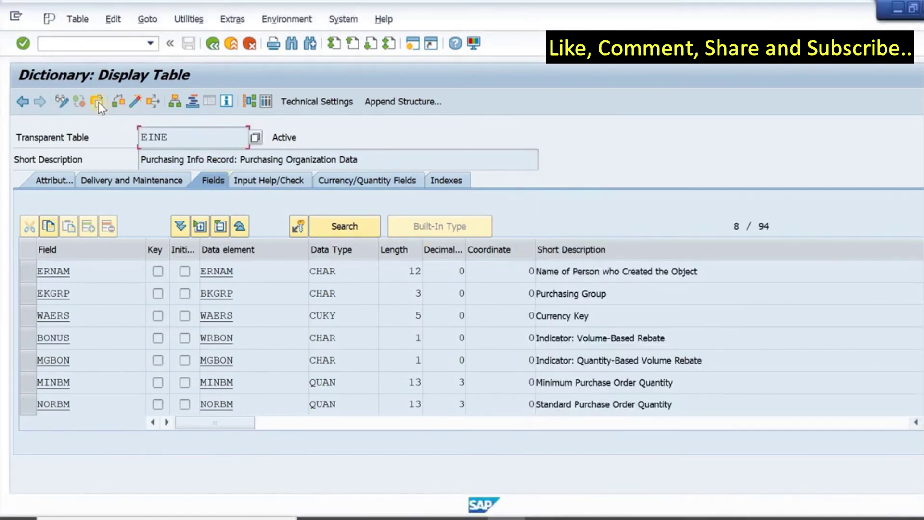
pyautogui.click(98, 101)
pyautogui.click(312, 254)
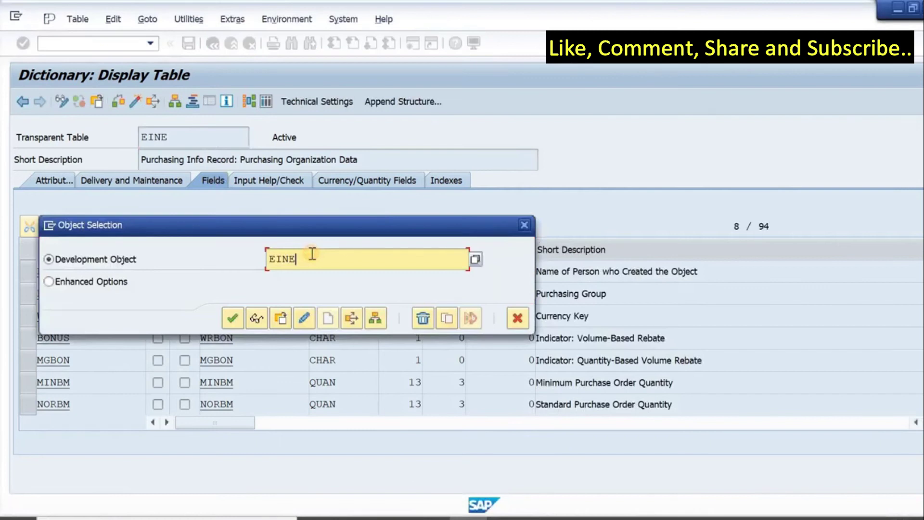
pyautogui.press('BackSpace')
pyautogui.press('BackSpace')
pyautogui.press('BackSpace')
pyautogui.press('BackSpace')
pyautogui.write('EORD')
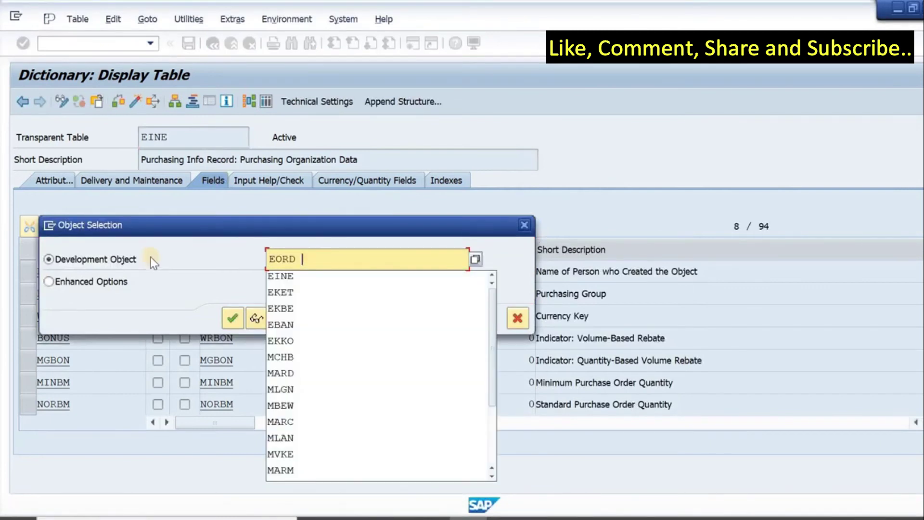
pyautogui.click(233, 318)
pyautogui.click(103, 162)
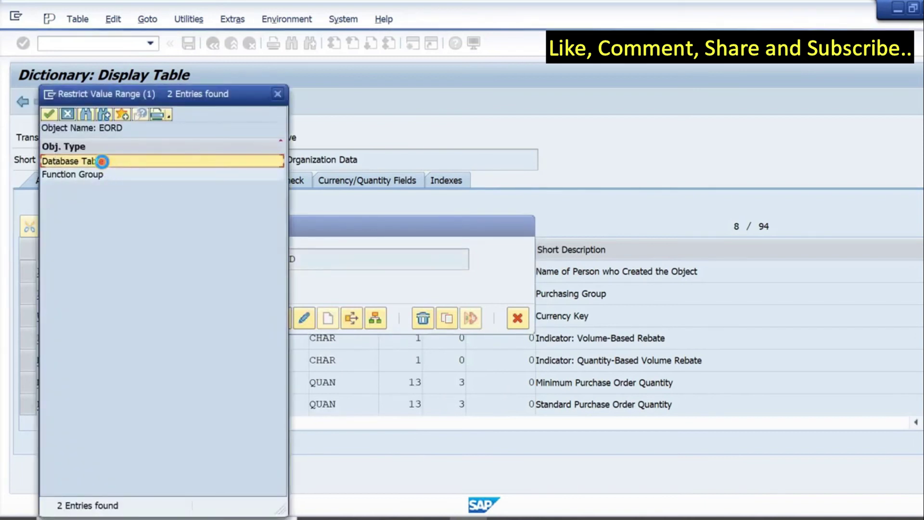
pyautogui.press('Return')
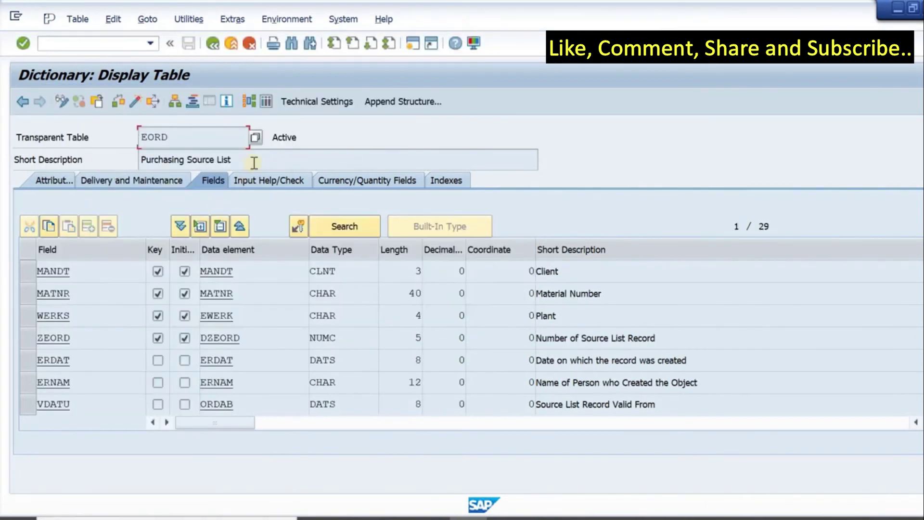
# Step: Review EORD's Plant, record number, creation date, fixed supplier, Agreement Item and procurement plant fields
pyautogui.click(594, 314)
pyautogui.click(683, 339)
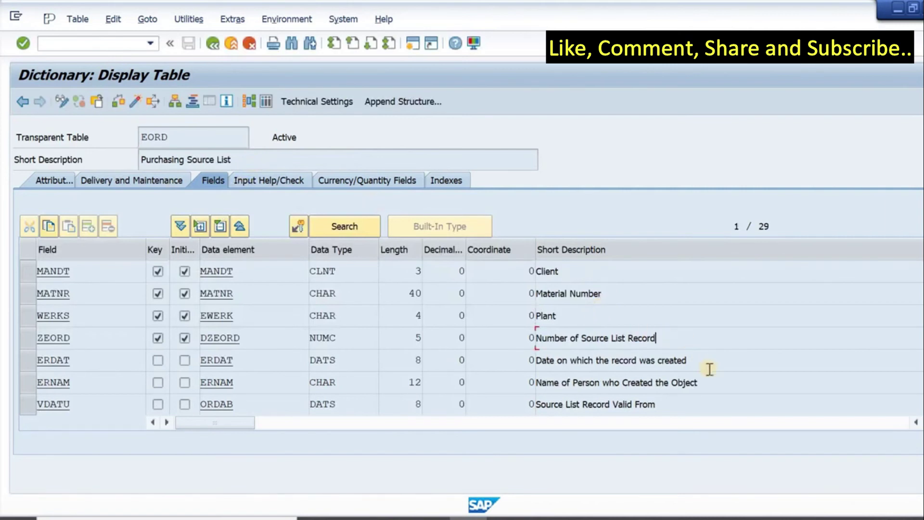
pyautogui.click(709, 360)
pyautogui.scroll(-4, 713, 365)
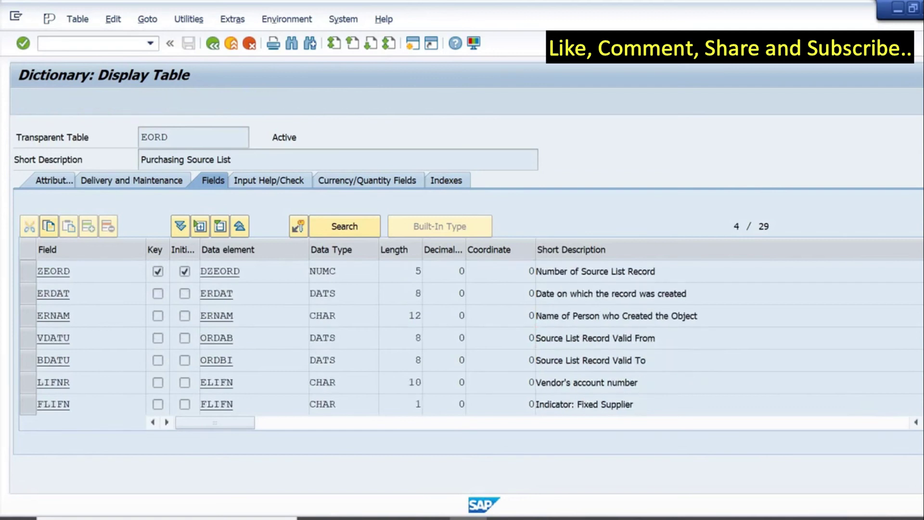
pyautogui.scroll(-1, 713, 365)
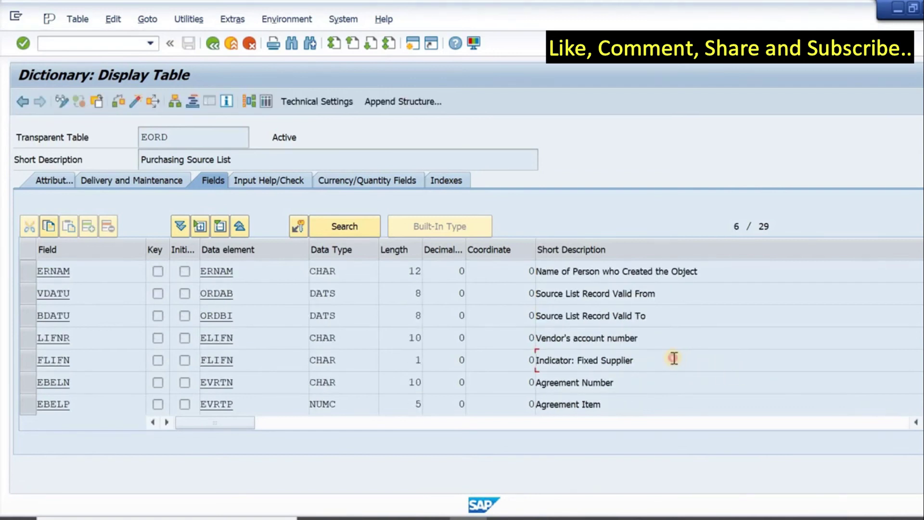
pyautogui.click(674, 358)
pyautogui.click(627, 404)
pyautogui.press('Down')
pyautogui.press('Down')
pyautogui.press('Down')
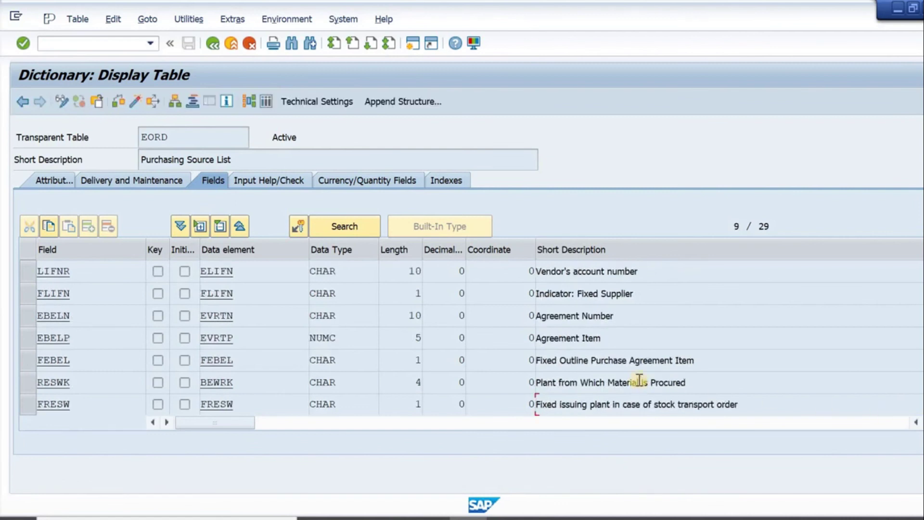
pyautogui.click(639, 382)
# Step: Display table T024 via Other Object, typing T024 in place of EORD
pyautogui.hotkey('alt', 'Tab')
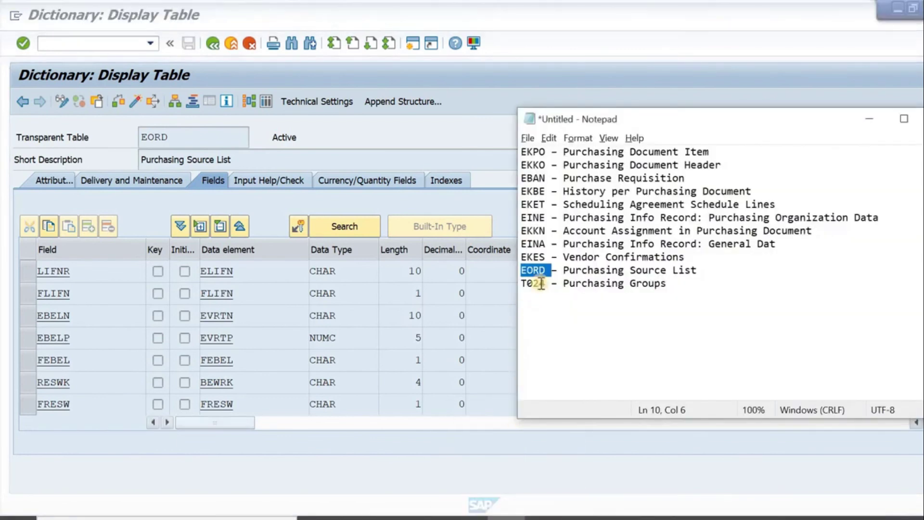
pyautogui.doubleClick(534, 284)
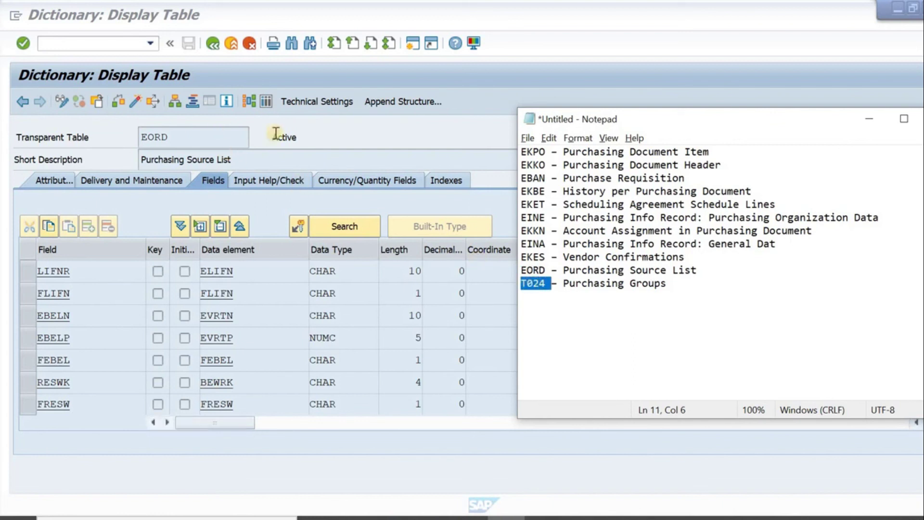
pyautogui.click(269, 111)
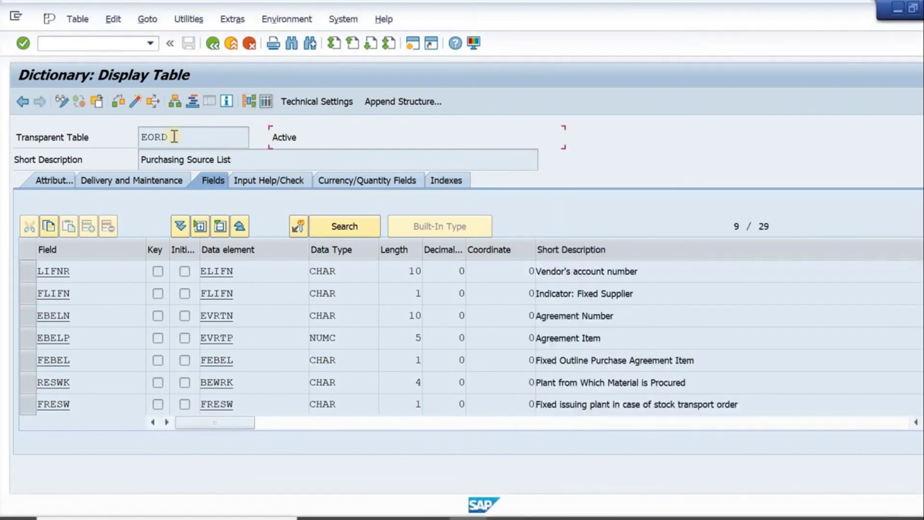
pyautogui.click(97, 102)
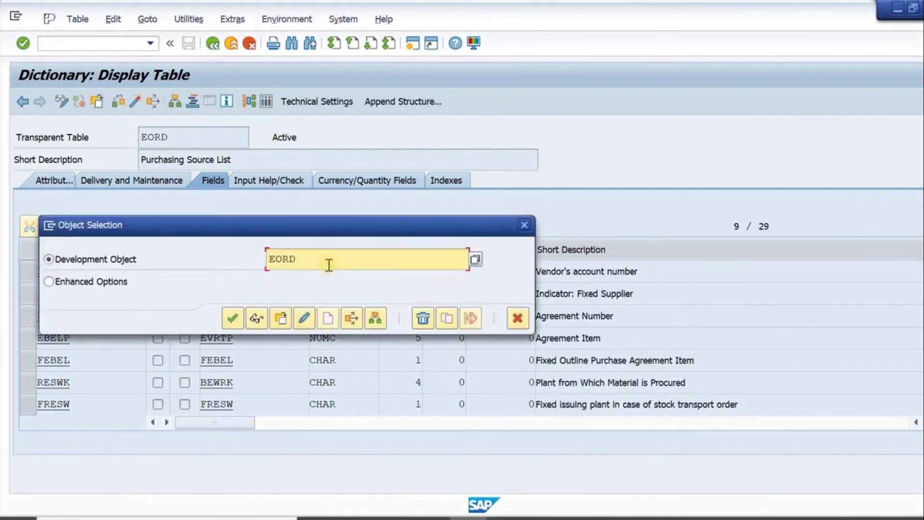
pyautogui.press('BackSpace')
pyautogui.press('BackSpace')
pyautogui.press('BackSpace')
pyautogui.press('BackSpace')
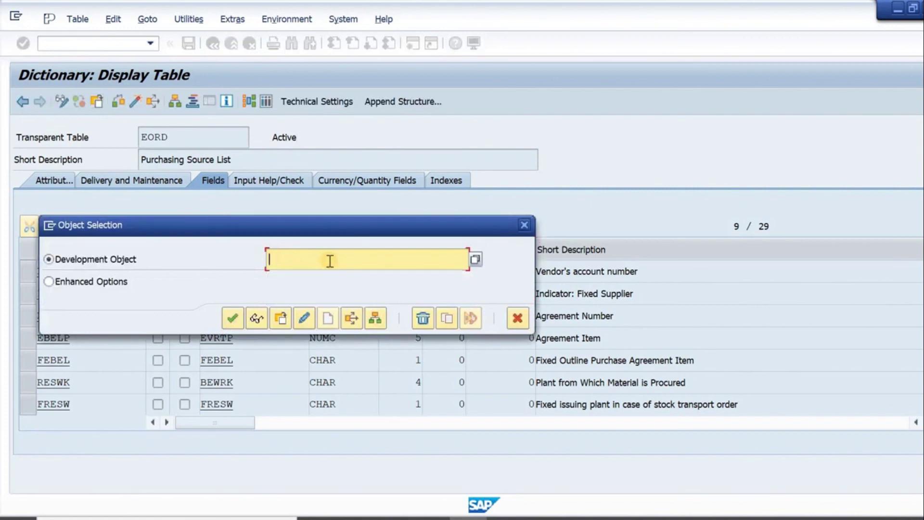
pyautogui.write('T024')
pyautogui.click(234, 319)
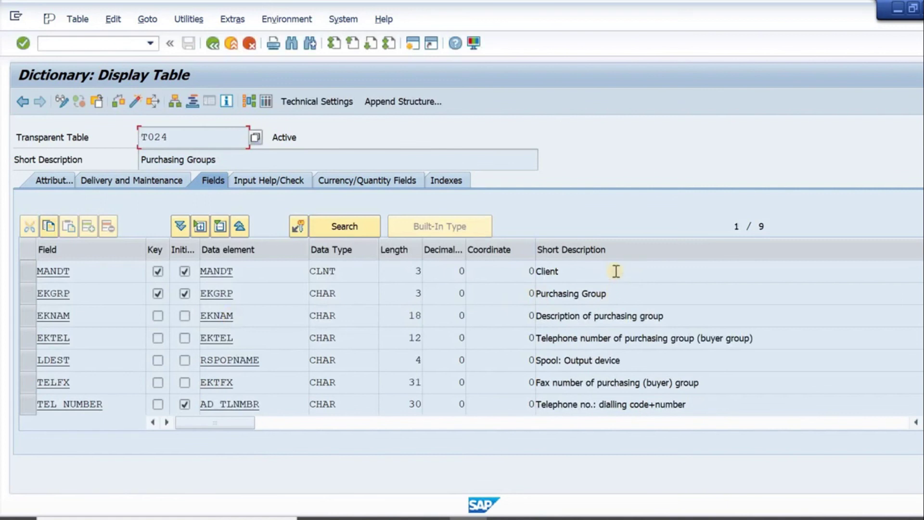
# Step: Point out T024's Purchasing Group, description and E-Mail Address fields, then return to Notepad
pyautogui.click(624, 293)
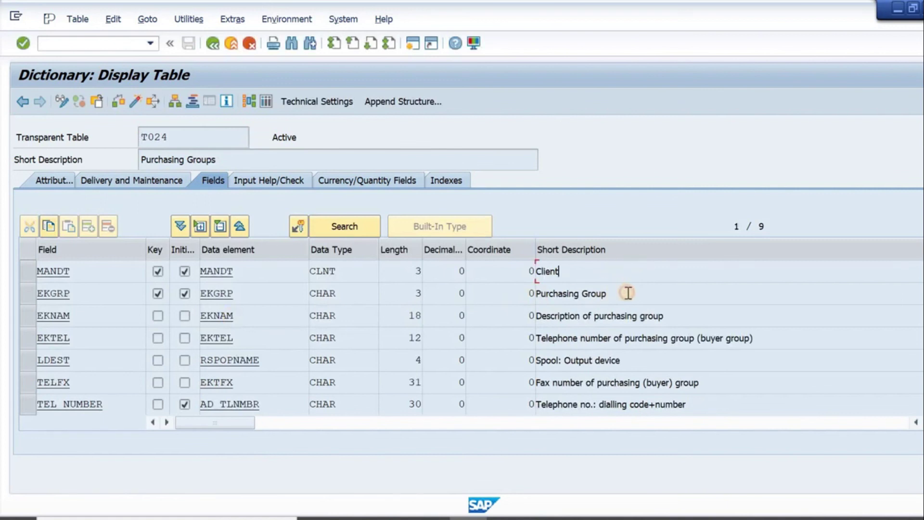
pyautogui.click(683, 315)
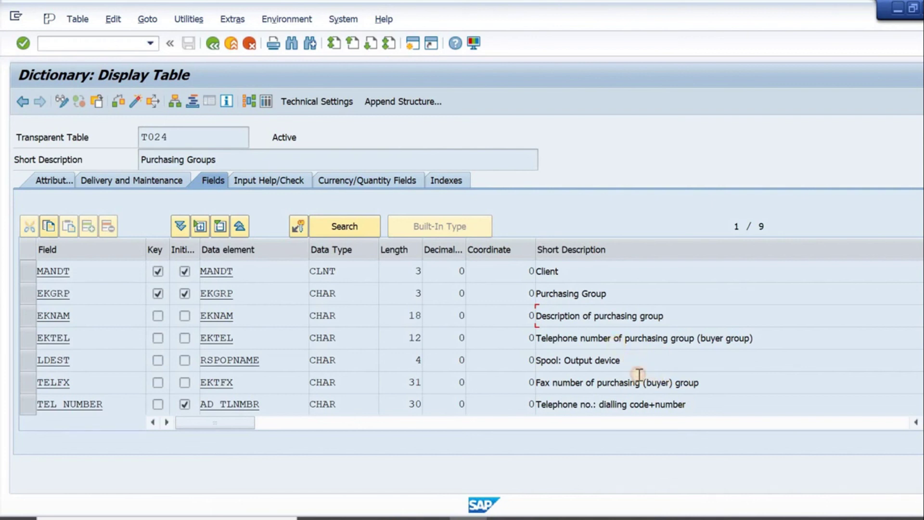
pyautogui.scroll(-2, 626, 341)
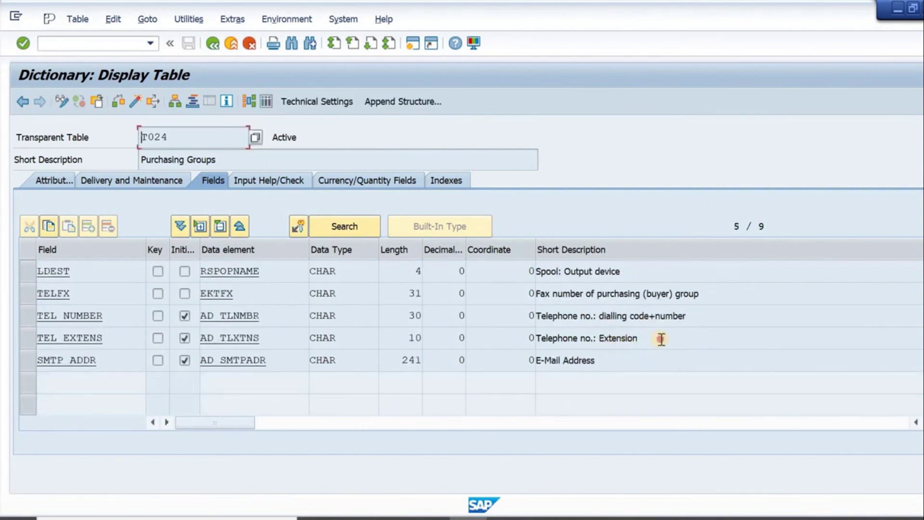
pyautogui.click(639, 354)
pyautogui.hotkey('alt', 'Tab')
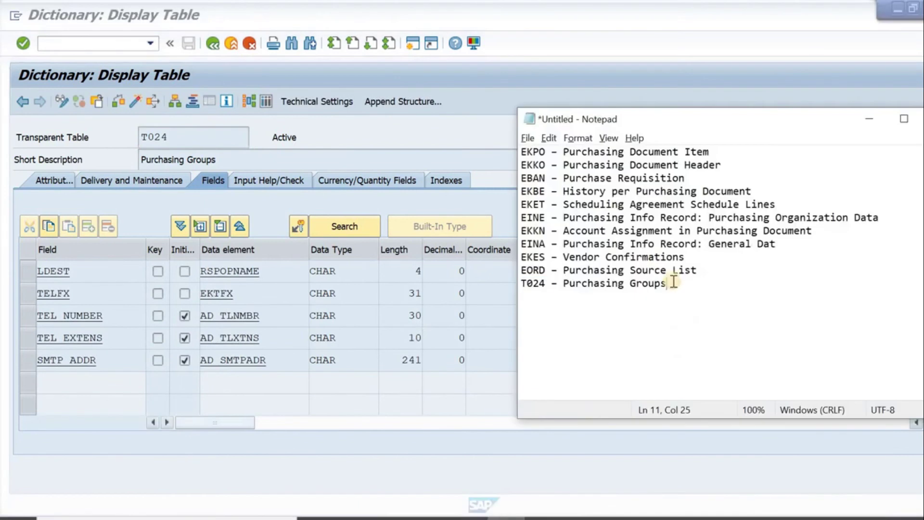